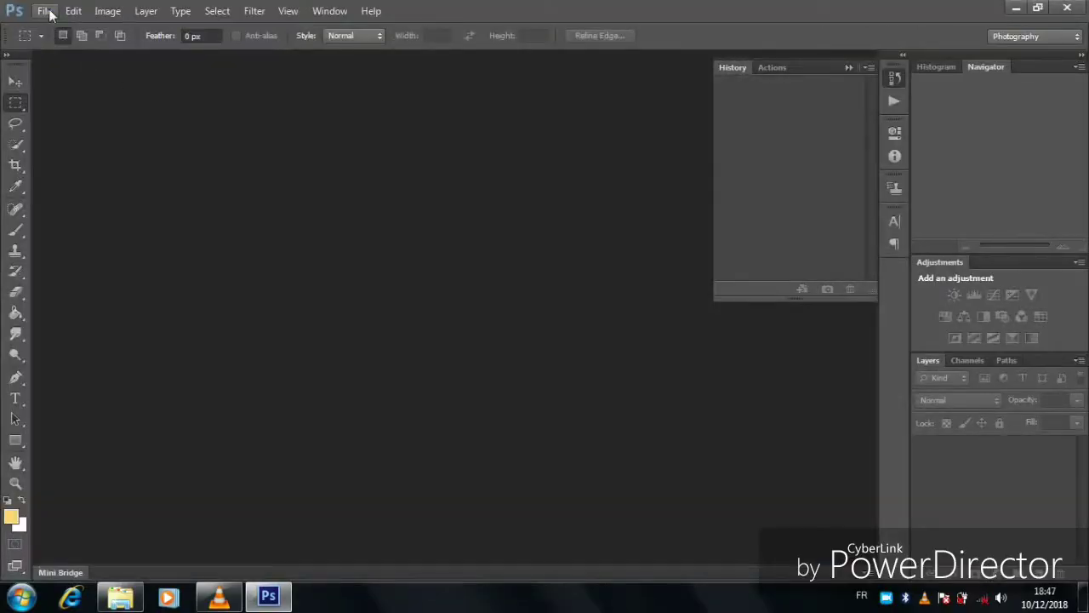
- Create a new 20 × 20 cm document at 150 pixels/cm
left_click(693, 227)
left_click(44, 12)
left_click(53, 29)
type("150")
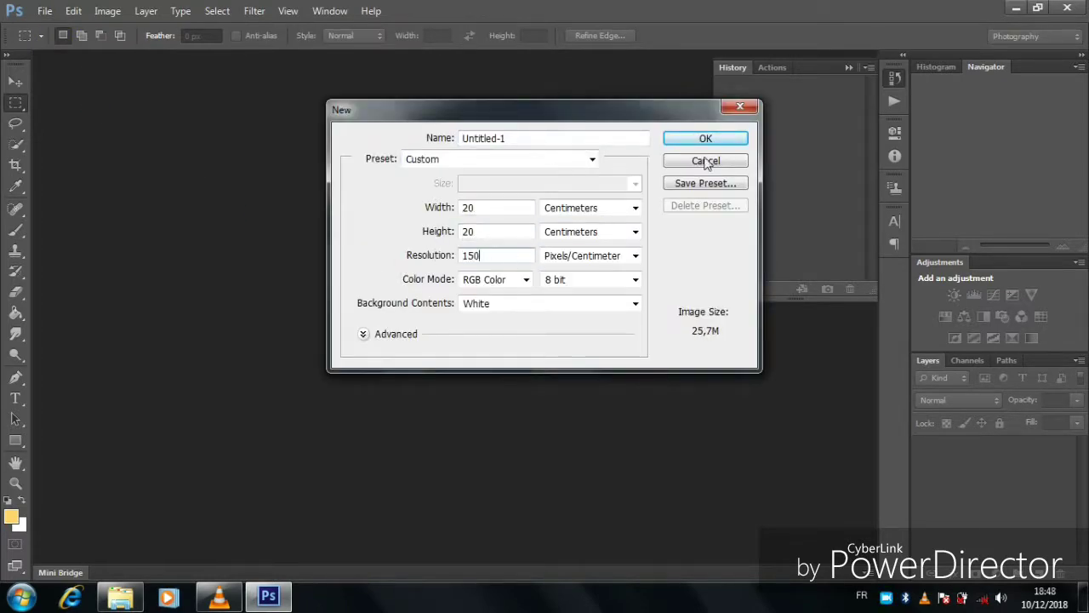
key("Return")
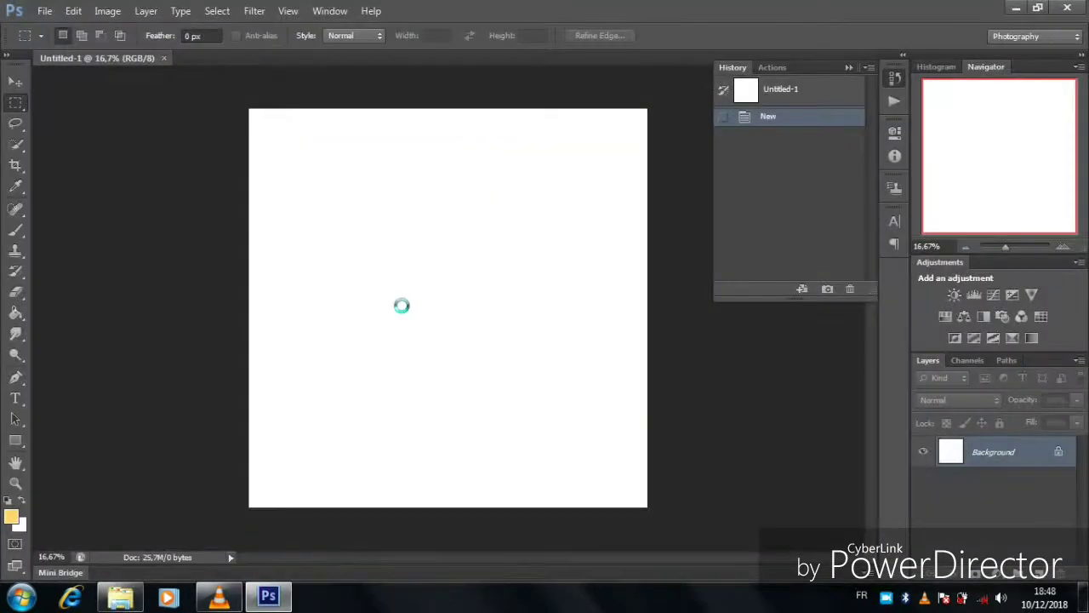
- Scale the placed selfie to fill the canvas and add an empty Layer 1 above it
mouse_move(656, 506)
left_mouse_down()
mouse_move(498, 375)
mouse_move(645, 510)
mouse_move(648, 549)
left_mouse_up()
key("Return")
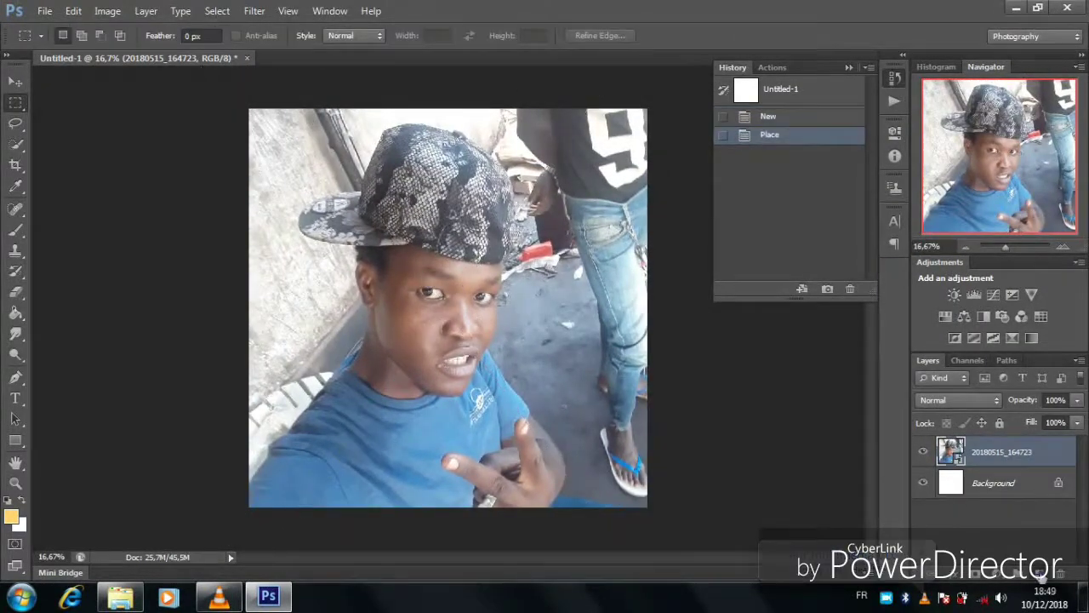
key("ctrl+shift+alt+n")
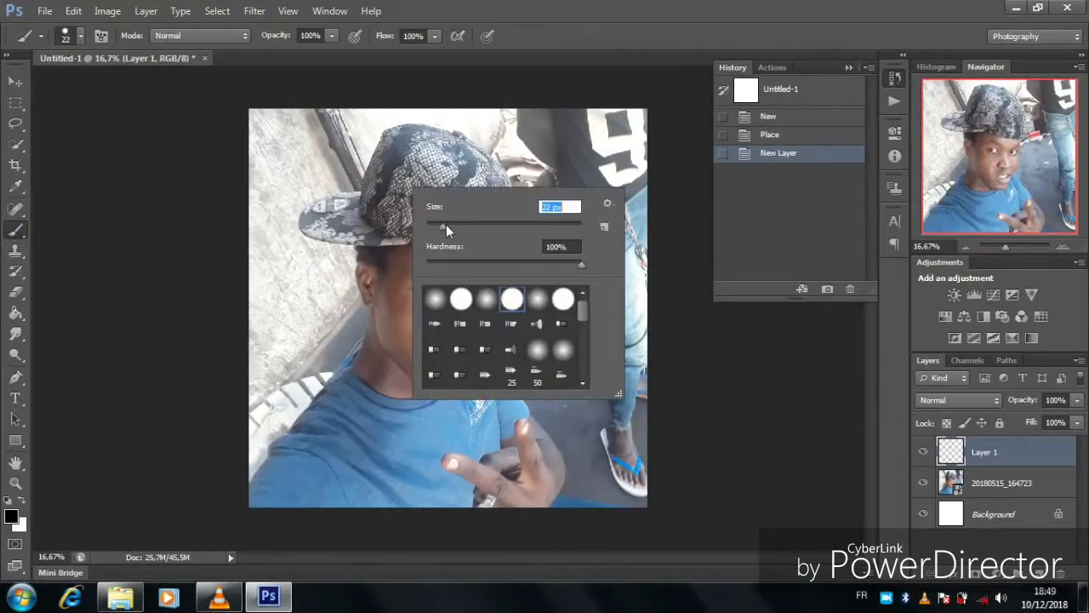
left_click(17, 380)
key("ctrl+plus")
key("ctrl+plus")
key("ctrl+plus")
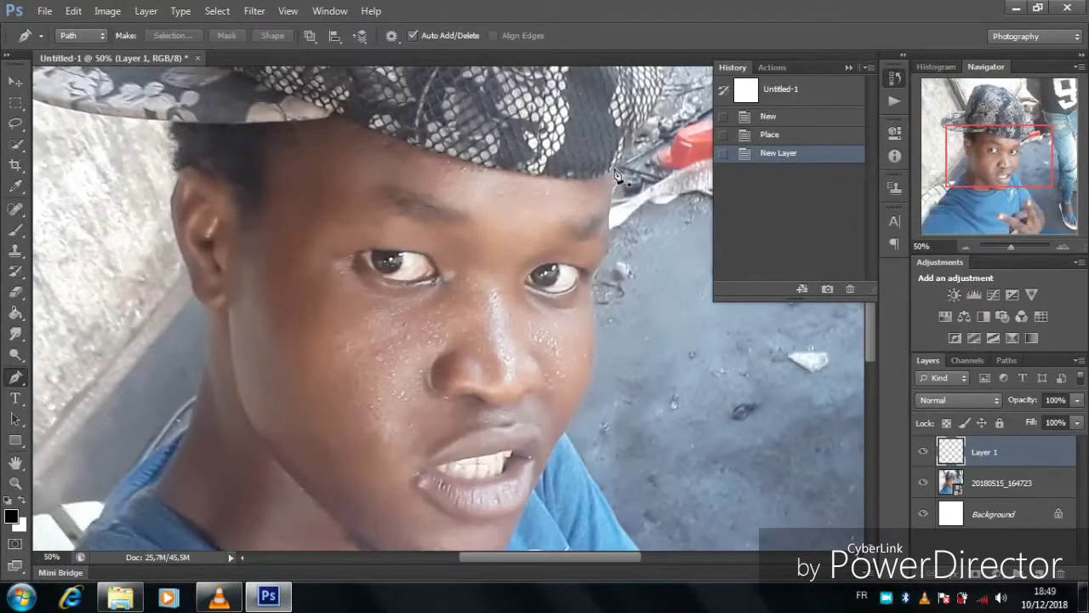
- Trace the jaw down toward the chin with the Pen and stroke it with black
left_click(614, 171)
left_click(610, 203)
left_click(602, 238)
left_click(592, 305)
left_click(584, 388)
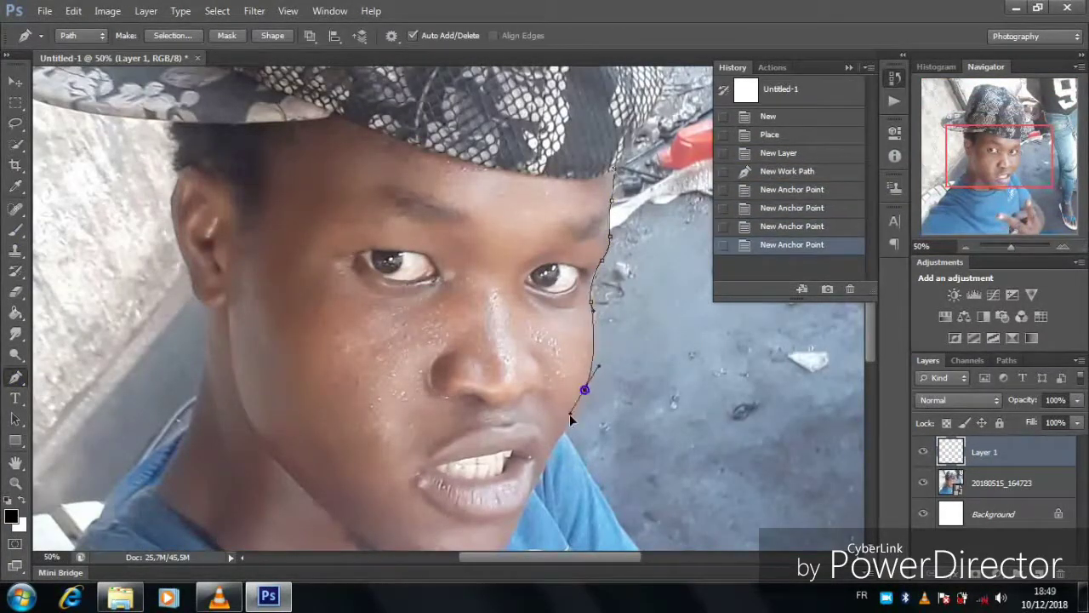
left_click(543, 470)
scroll(528, 443, "down", 2)
left_click(508, 396)
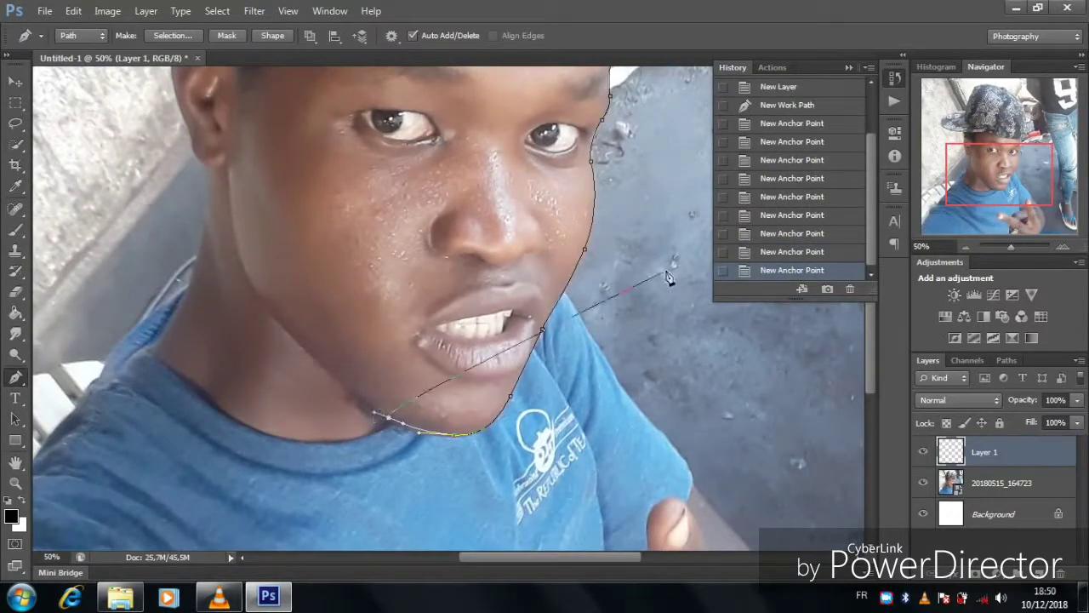
key("ctrl+z")
key("Return")
key("Delete")
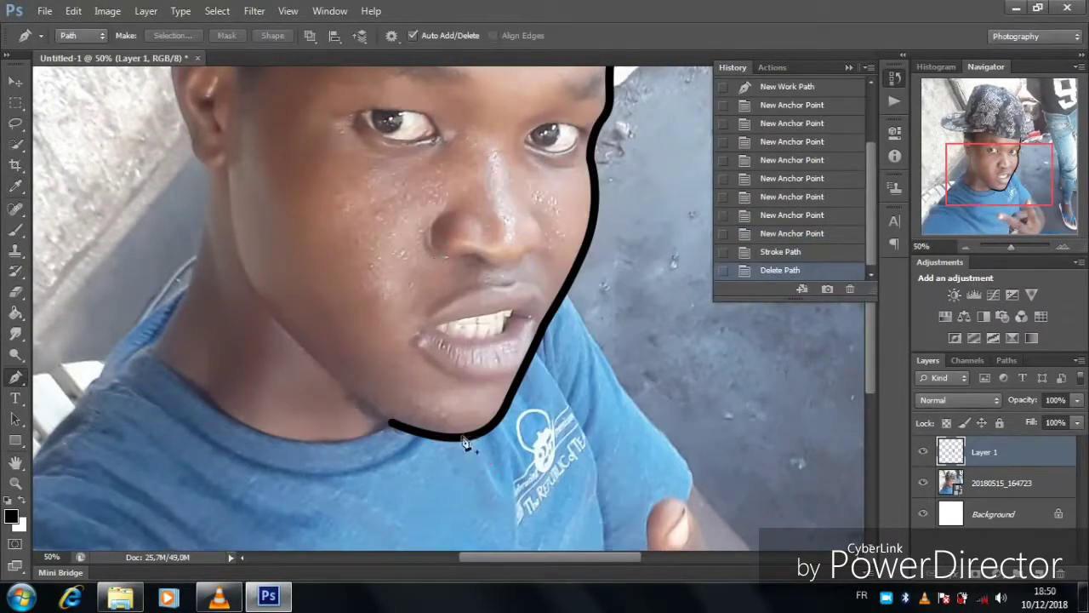
- Stroke the chin path in black and trace a new path along the collar and neck
scroll(464, 442, "up", 1)
right_click(482, 410)
key("Return")
key("Delete")
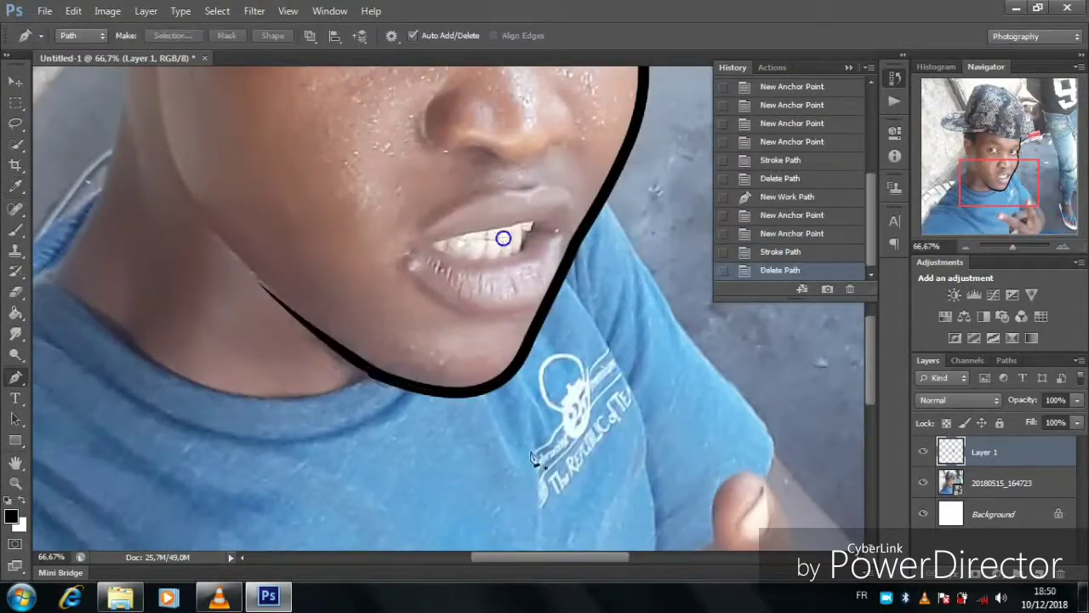
scroll(482, 395, "left", 3)
left_click(581, 377)
left_click_drag(425, 391, 512, 412)
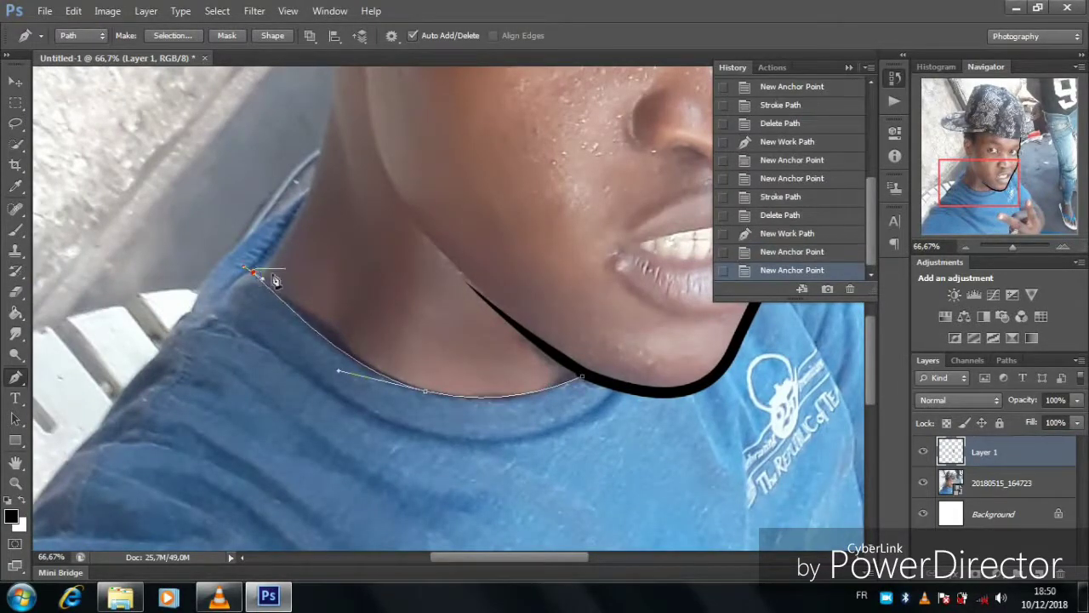
left_click(288, 220)
scroll(293, 226, "up", 2)
left_click(315, 232)
scroll(323, 255, "up", 3)
left_click(332, 322)
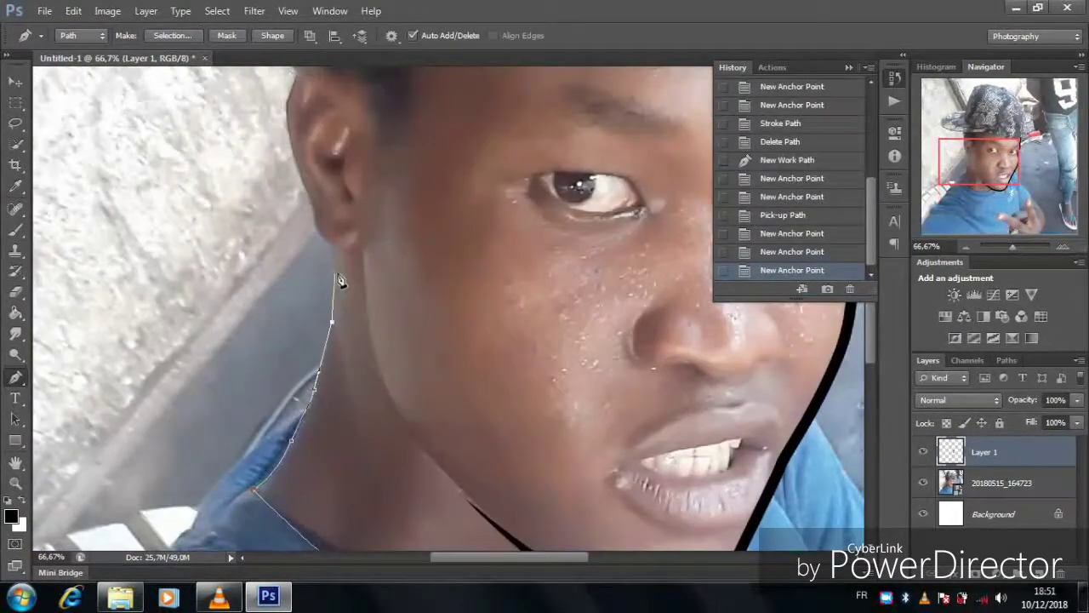
- Finish the neck path up to the ear and stroke it in black
right_click(379, 284)
left_click(337, 260)
right_click(340, 264)
left_click(387, 325)
key("Escape")
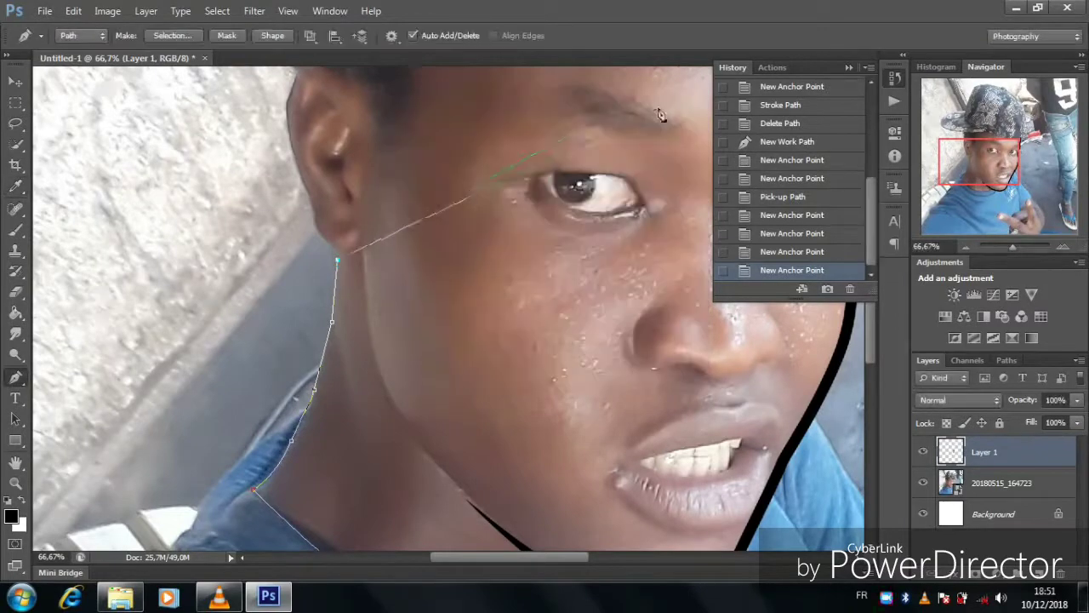
right_click(571, 171)
left_click(617, 248)
left_click(653, 202)
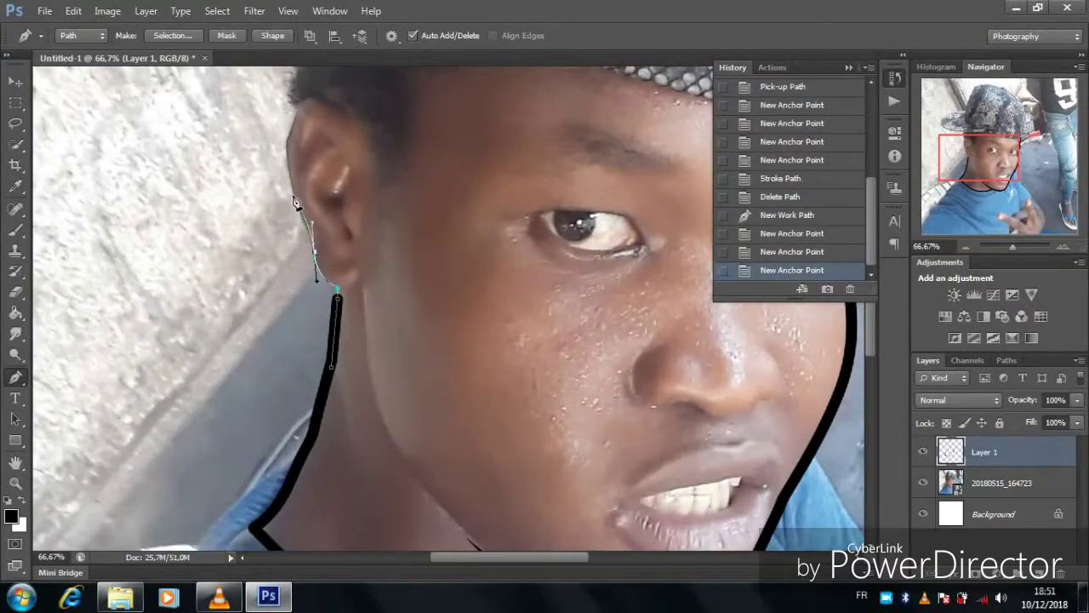
- Stroke the outer ear outline in black and delete the used paths
right_click(329, 150)
left_click(389, 263)
scroll(426, 255, "up", 3)
right_click(474, 207)
left_click(511, 229)
left_click(303, 228)
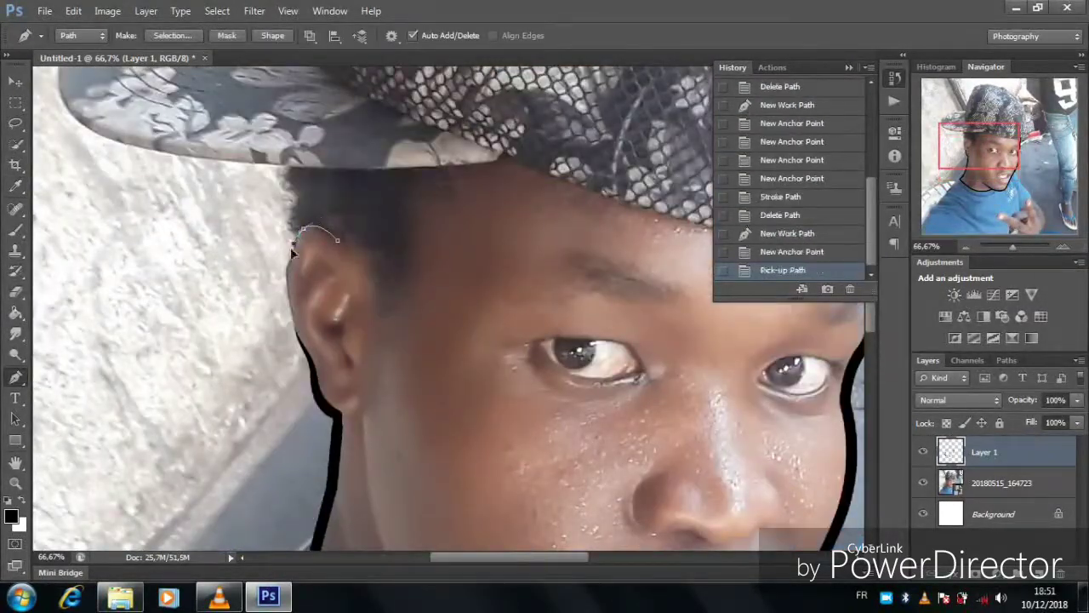
right_click(357, 223)
left_click(430, 333)
left_click(653, 202)
right_click(519, 213)
left_click(545, 244)
- Stroke the inner ear line and inner ear shape in black
left_click(334, 286)
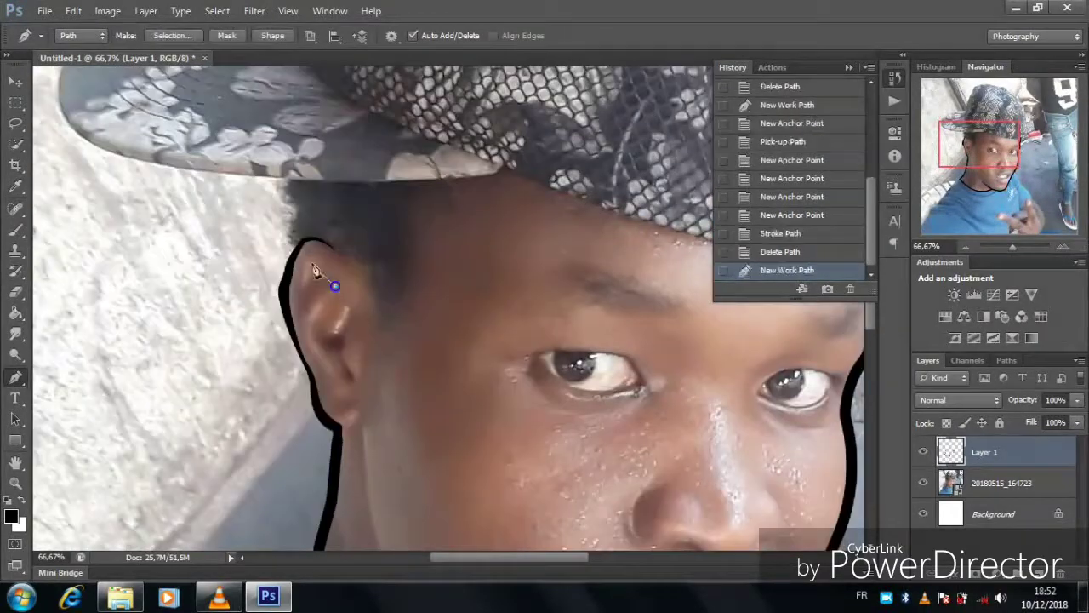
right_click(621, 228)
left_click(673, 343)
left_click(652, 202)
key("Delete")
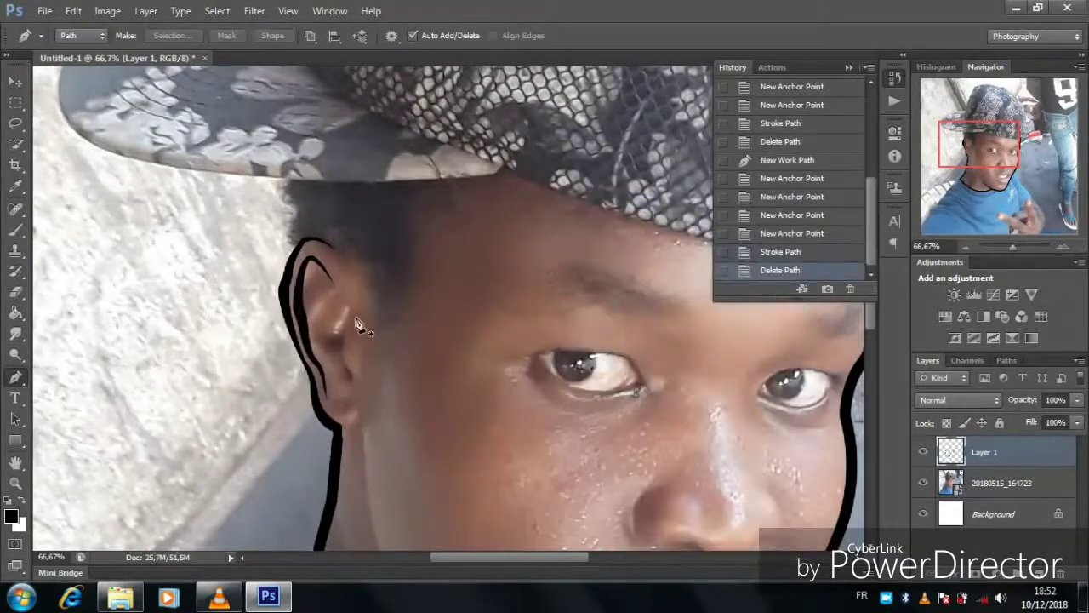
right_click(475, 256)
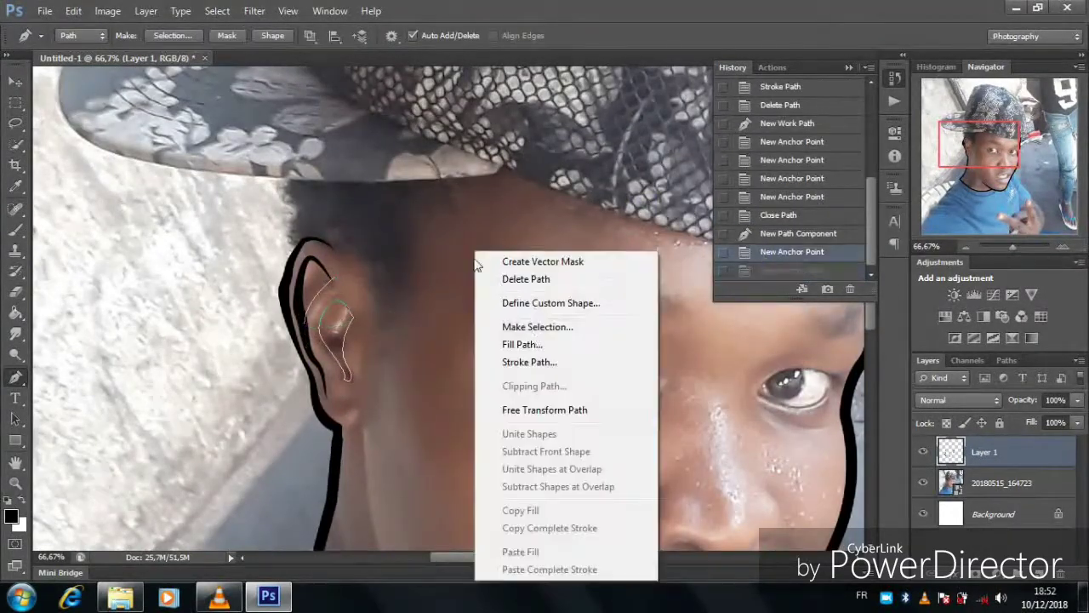
left_click(511, 360)
left_click(660, 207)
scroll(434, 315, "down", 3)
scroll(508, 354, "right", 5)
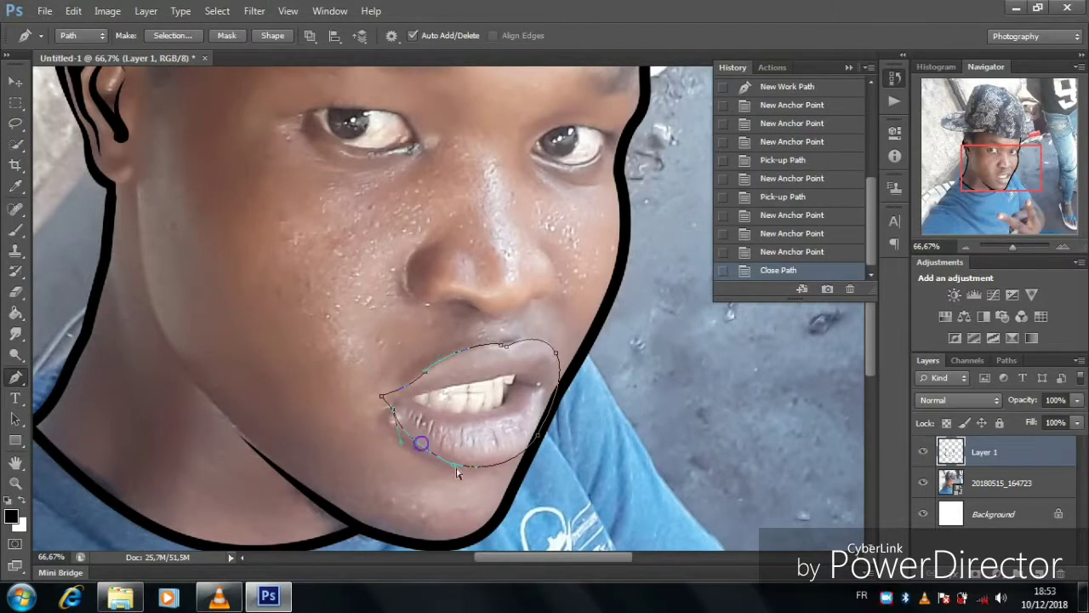
- Reshape the lip outline's curves and stroke it twice in black for a thicker line
left_click_drag(457, 473, 455, 468)
left_click_drag(383, 396, 417, 383)
right_click(423, 383)
left_click(462, 360)
key("Return")
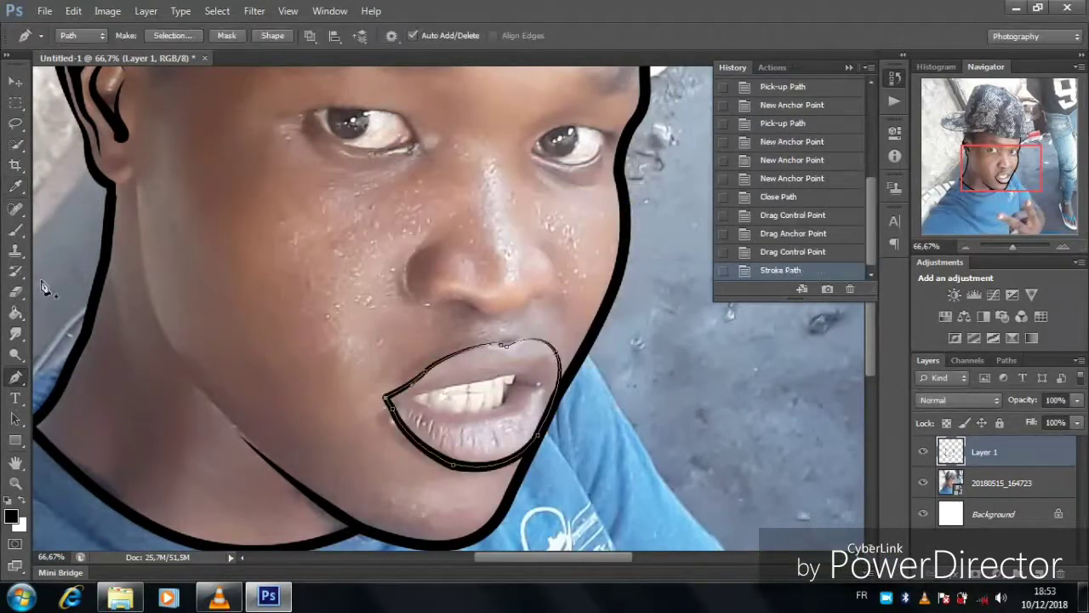
key("b")
right_click(323, 182)
key("p")
left_click(391, 360)
key("Return")
- Turn the lip path into a selection, copy the lips to Layer 2, and hide the photo to check
right_click(457, 224)
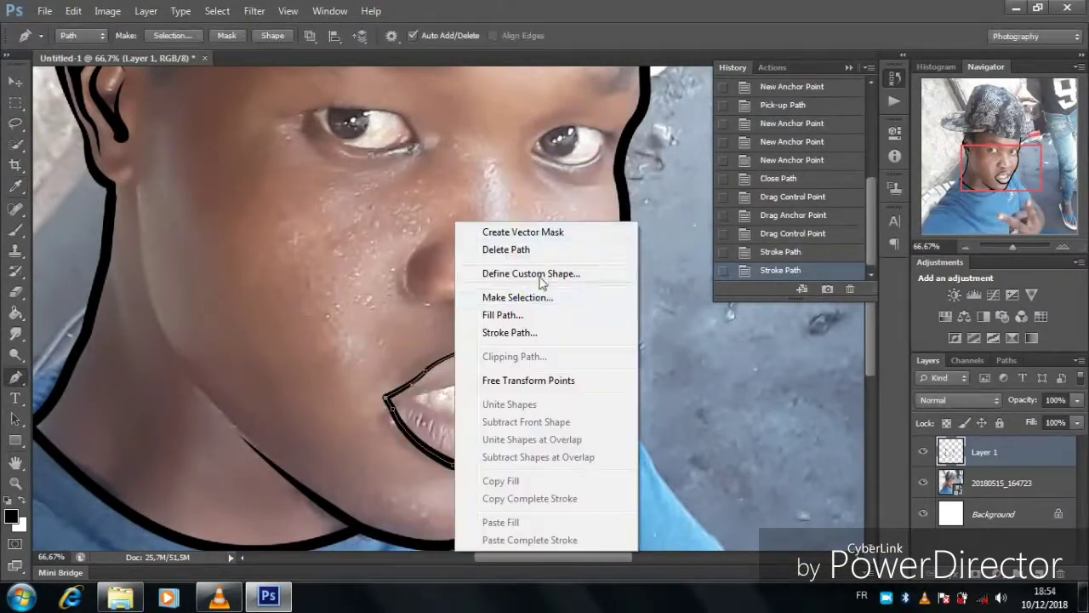
left_click(517, 297)
left_click(1001, 483)
right_click(462, 250)
key("ctrl+j")
left_click(923, 514)
key("ctrl+minus")
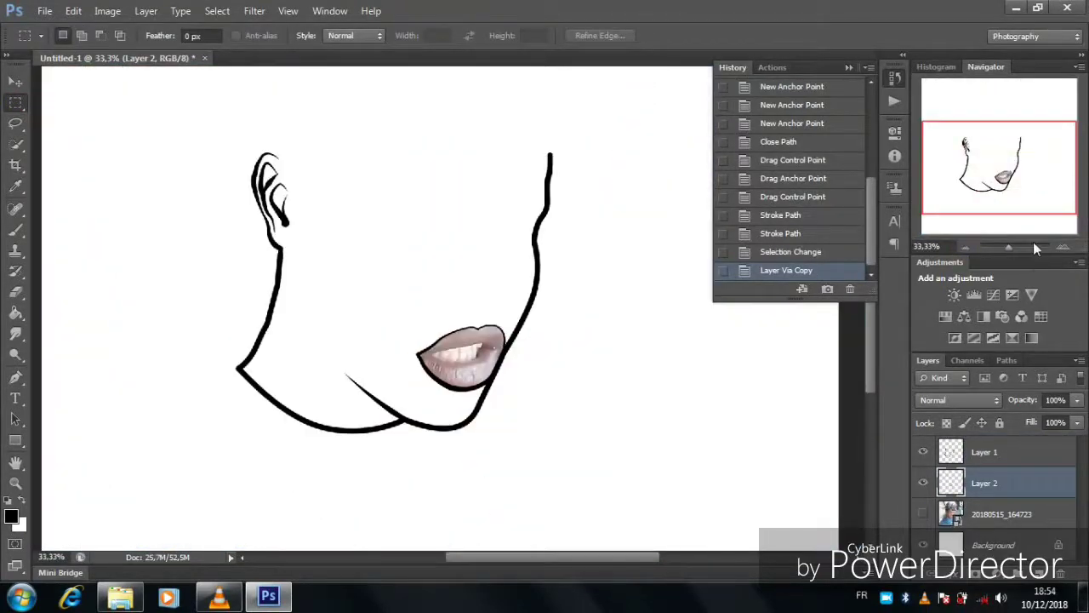
key("ctrl+plus")
key("p")
scroll(308, 240, "up", 1)
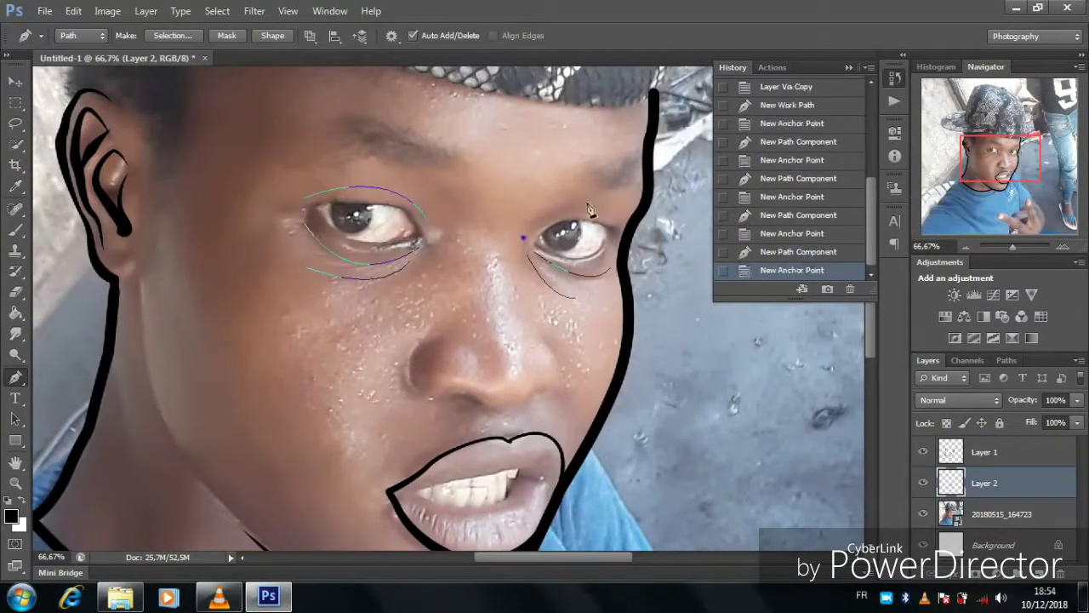
- Stroke the right-eye outline and under-eye crease in black, then clear the path
left_click(590, 211)
scroll(383, 298, "down", 3)
left_click(171, 379)
left_click(269, 432)
right_click(511, 153)
left_click(527, 236)
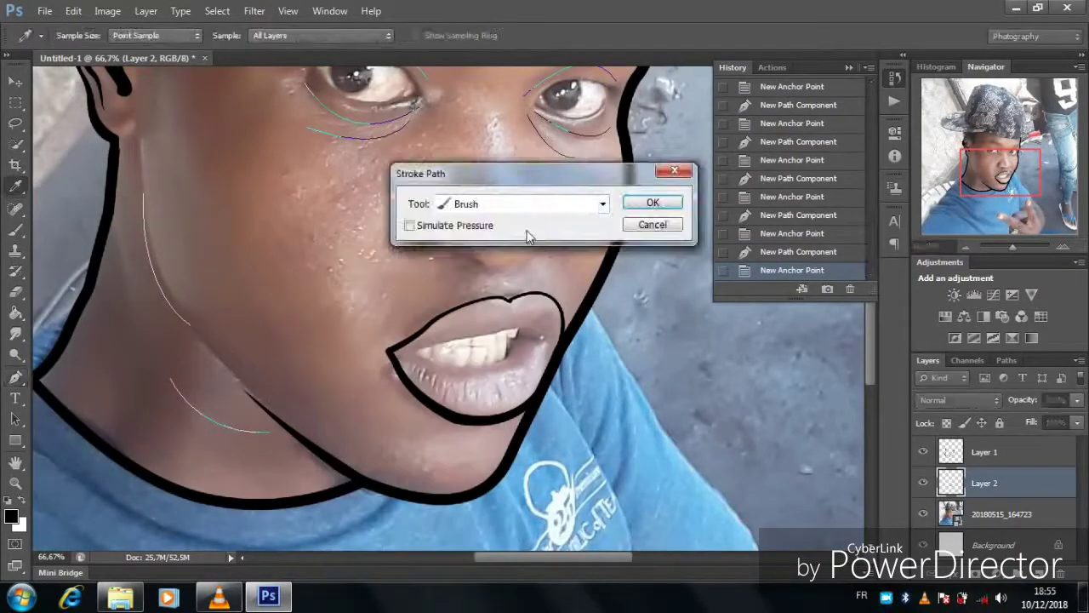
key("Return")
key("Delete")
scroll(493, 281, "up", 5)
scroll(494, 281, "up", 1)
- Trace a closed path around the left eye and enable Simulate Pressure for tapered strokes
left_click(417, 304)
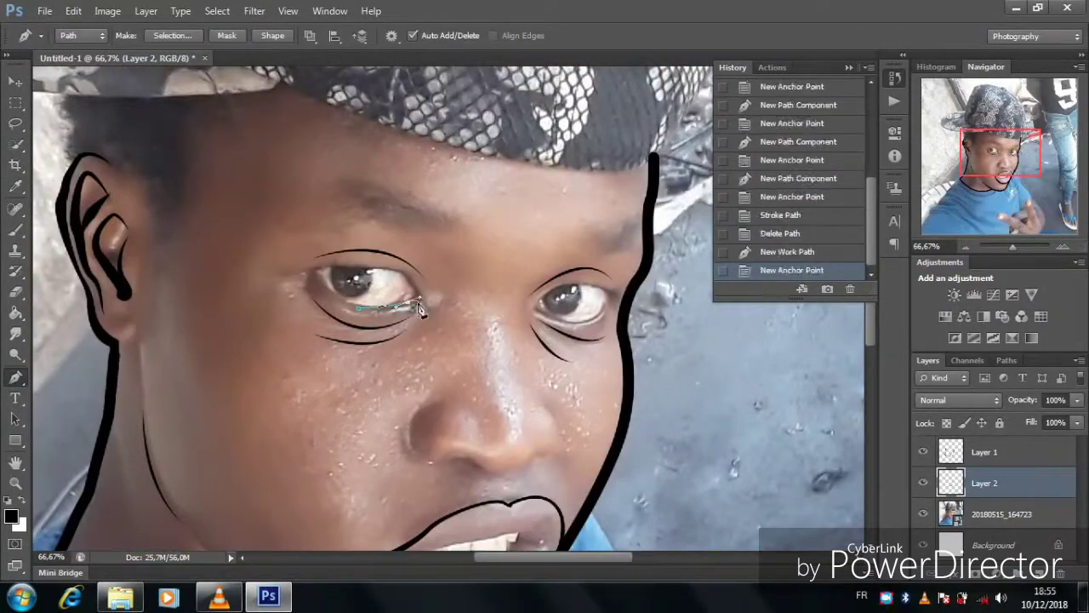
left_click(353, 267)
left_click(324, 271)
left_click(357, 308)
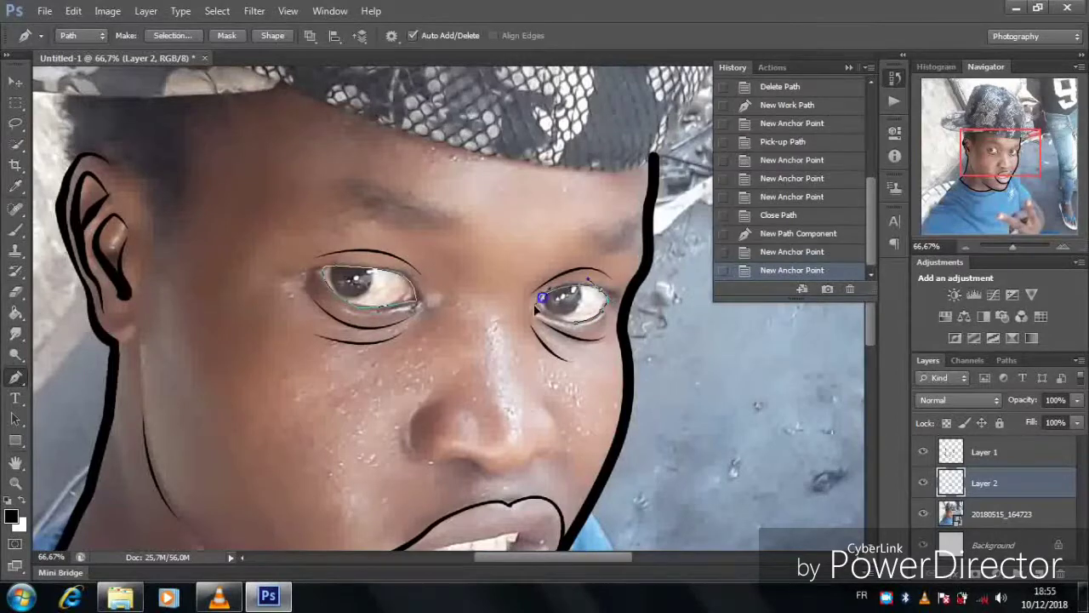
left_click(16, 230)
right_click(332, 315)
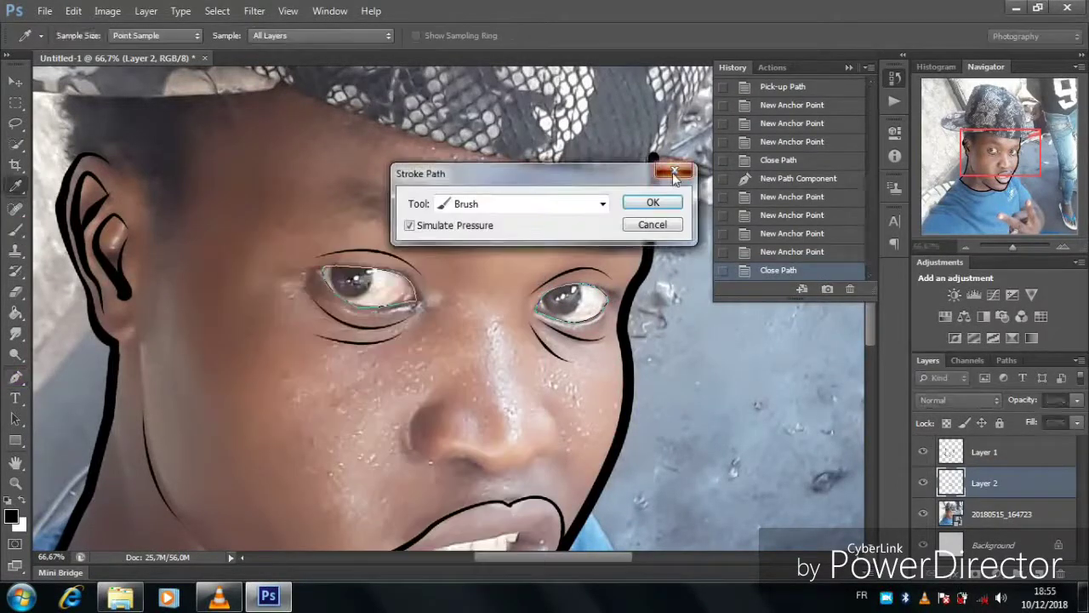
left_click(644, 201)
right_click(330, 313)
key("p")
- Stroke the left eye outline in black, delete its path, and begin tracing the cap's brim
right_click(342, 209)
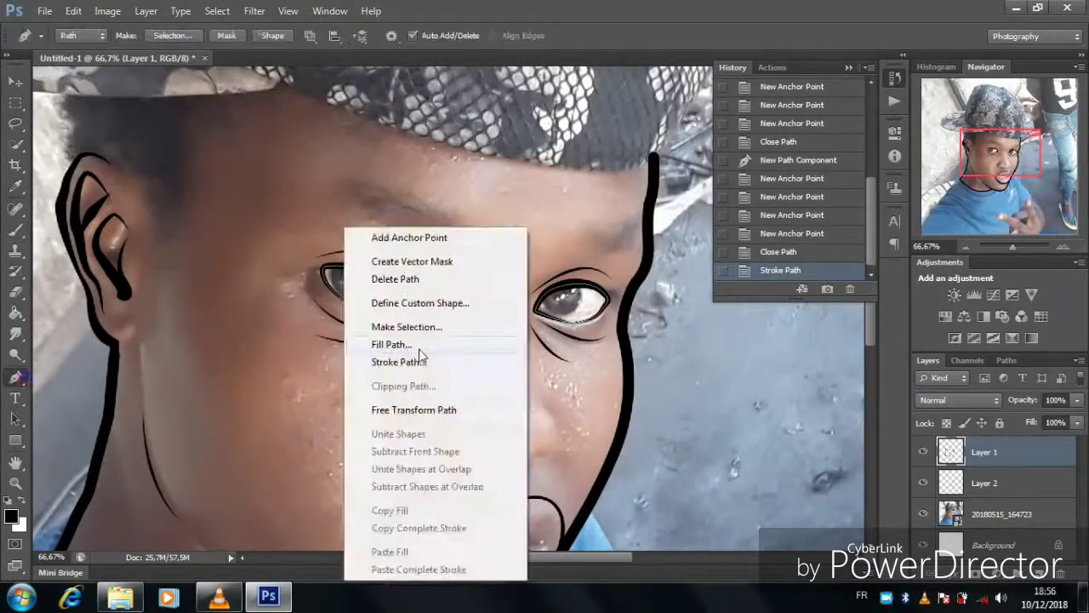
left_click(400, 362)
key("Return")
right_click(507, 254)
left_click(555, 279)
scroll(476, 323, "up", 5)
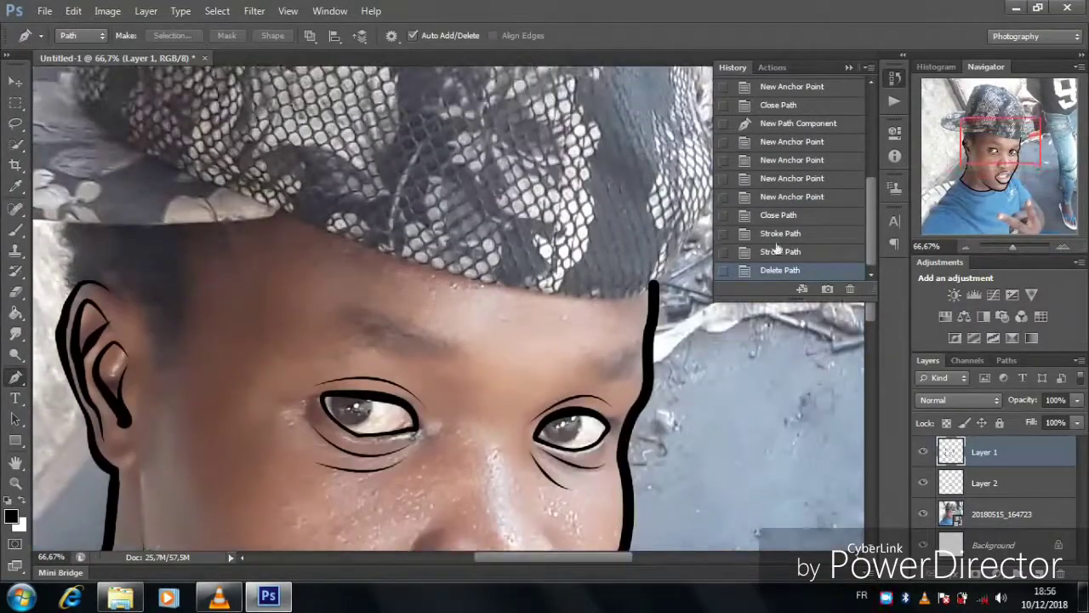
left_click(653, 322)
left_click_drag(507, 320, 460, 310)
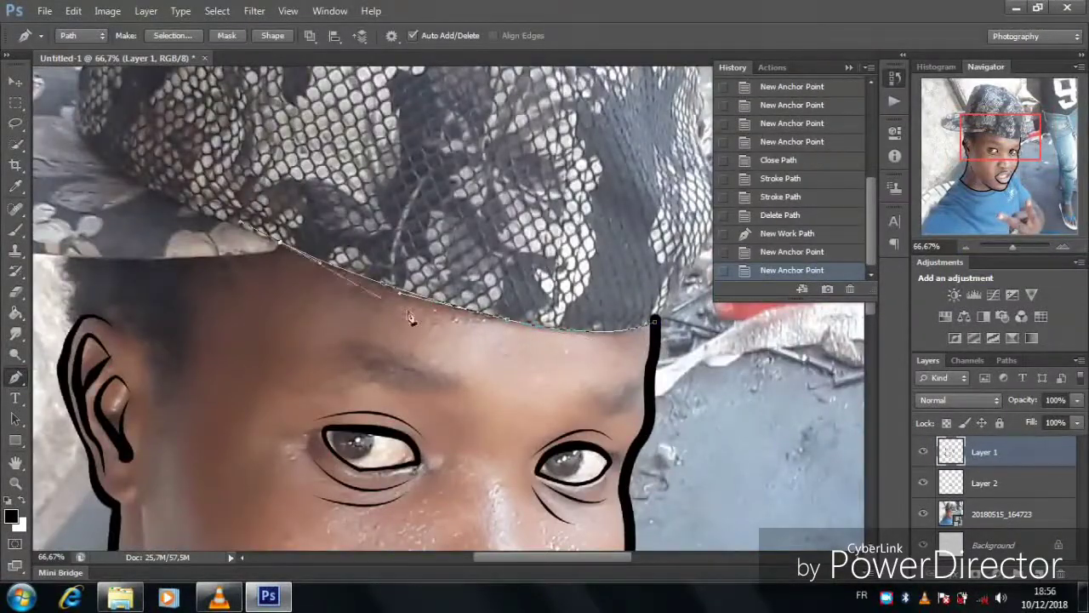
- Extend the cap outline along the brim and across the top of the crown
scroll(340, 290, "left", 5)
left_click(225, 260)
scroll(183, 187, "left", 5)
left_click(190, 195)
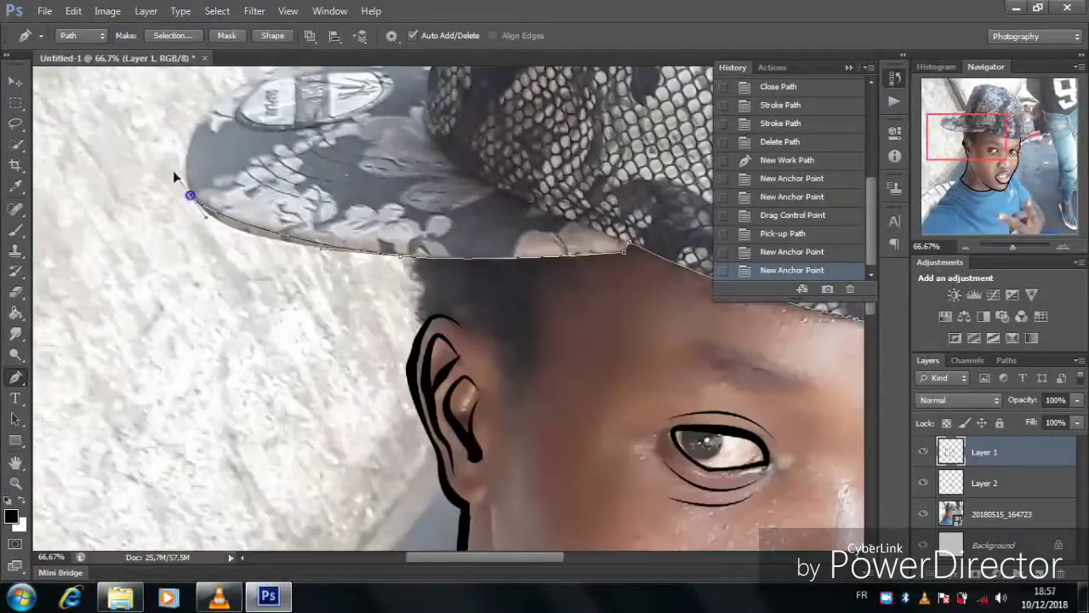
scroll(338, 196, "up", 4)
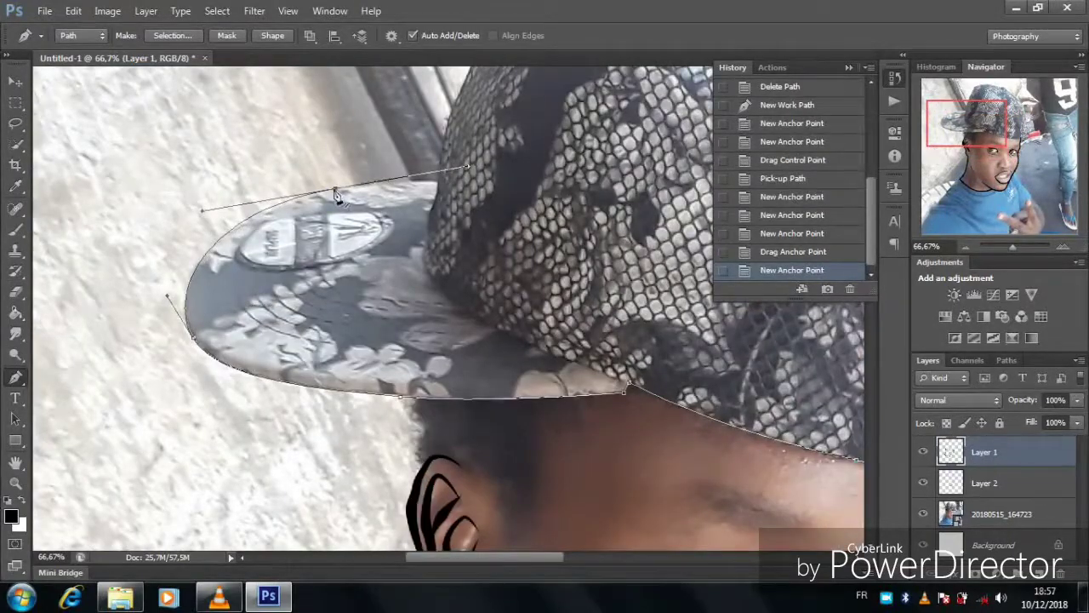
scroll(441, 183, "up", 3)
scroll(493, 179, "up", 2)
left_click(516, 128)
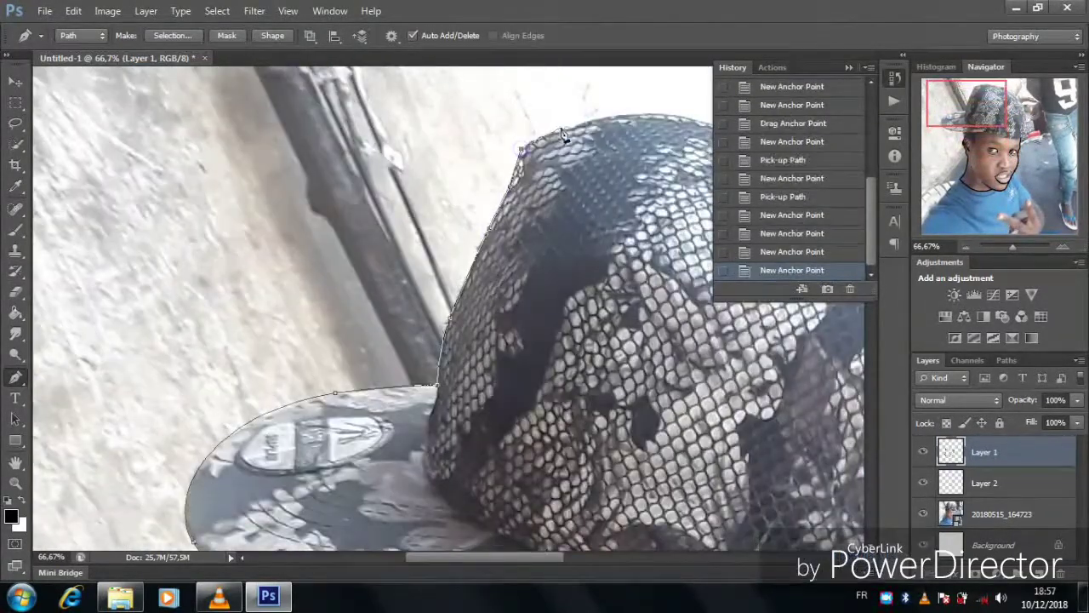
scroll(440, 128, "right", 3)
left_click(559, 126)
left_click(624, 138)
left_click(649, 156)
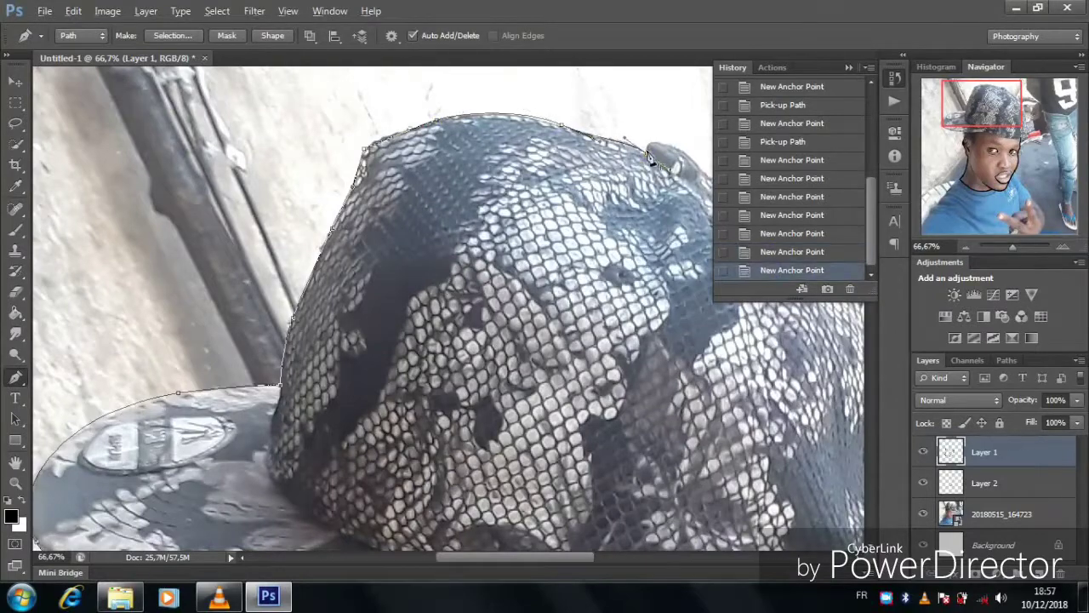
- Close the cap outline down its right side, make it a selection and copy it to Layer 3
scroll(426, 298, "right", 3)
left_click(600, 180)
left_click(670, 298)
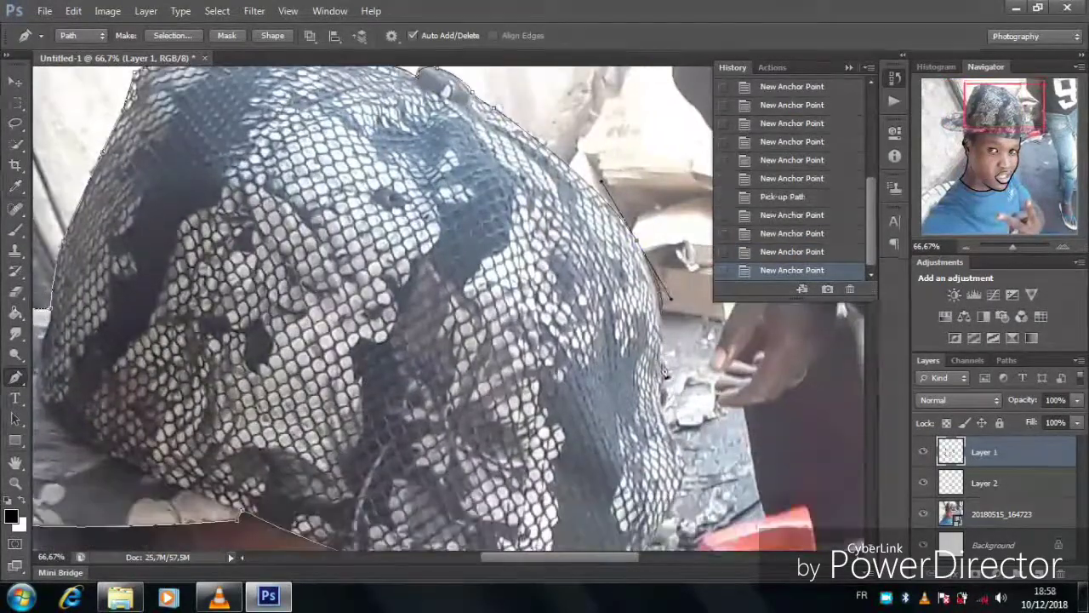
scroll(682, 453, "down", 3)
left_click(609, 452)
right_click(609, 477)
left_click(426, 358)
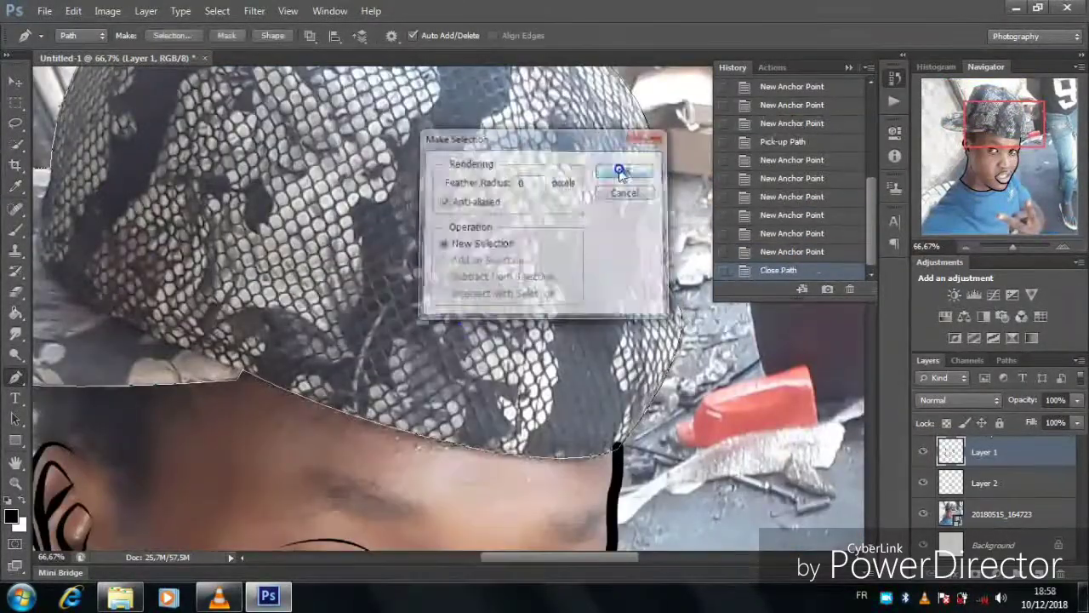
left_click(627, 171)
key("m")
right_click(389, 273)
left_click(426, 394)
- Give the cap layer (Layer 3) a thick black Stroke outline style
double_click(1049, 510)
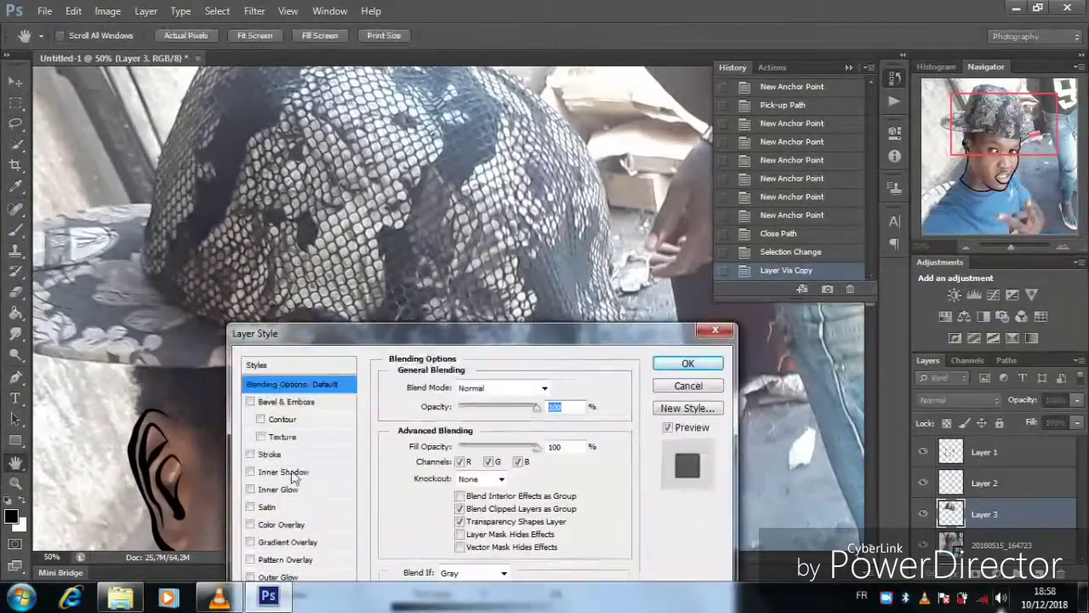
left_click(268, 452)
left_click_drag(452, 384, 457, 384)
left_click(688, 361)
- Erase the stray unwanted strokes on Layer 1
left_click(985, 452)
key("e")
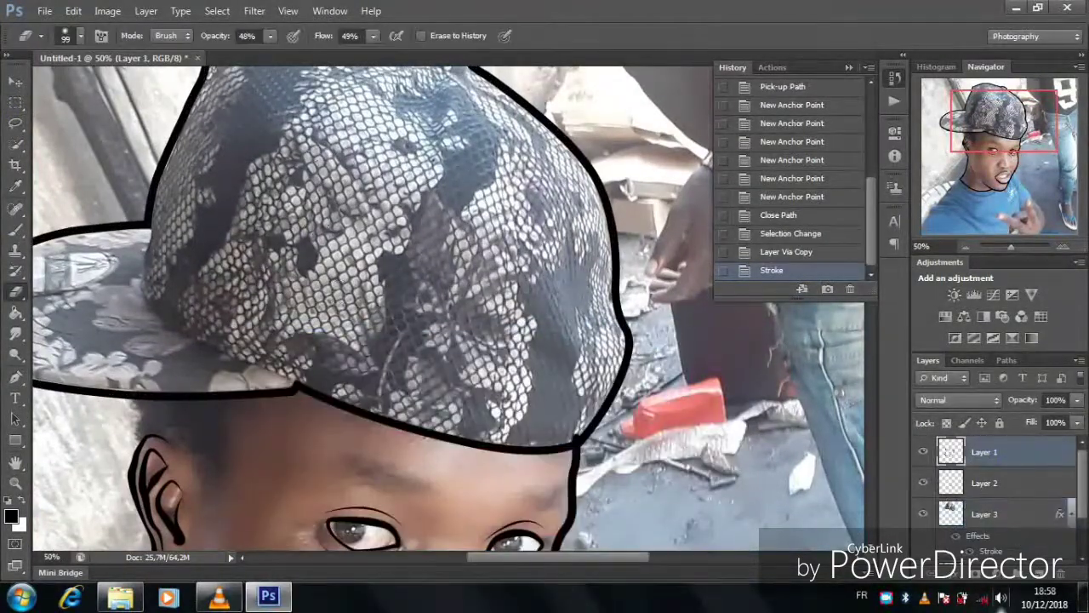
right_click(575, 368)
left_click(16, 377)
scroll(426, 340, "down", 2)
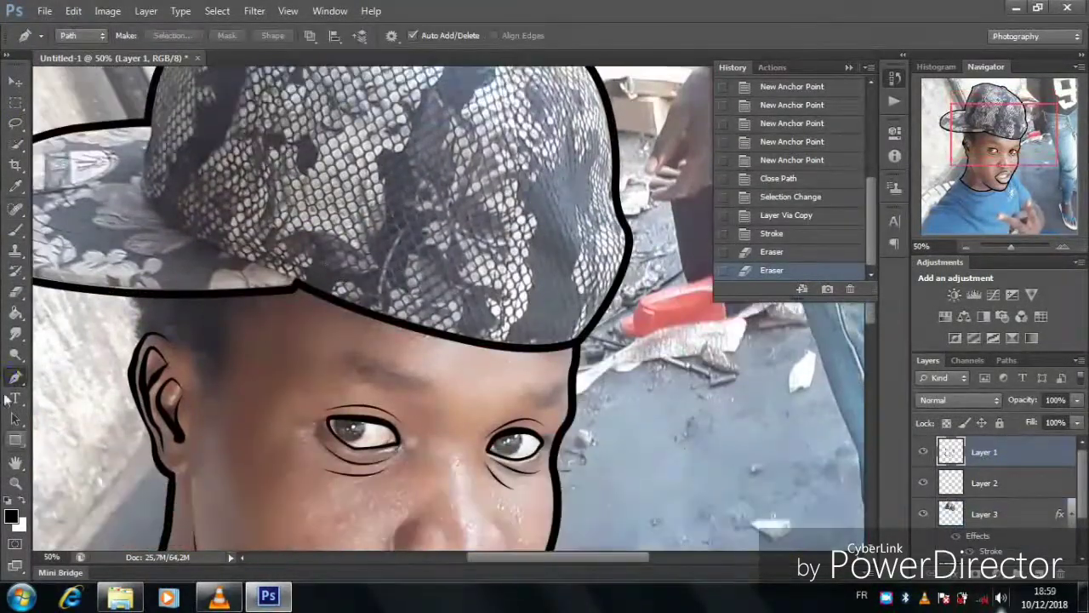
- Trace a solid black hair shape by the ear and place it beneath the cap layer
left_click(135, 334)
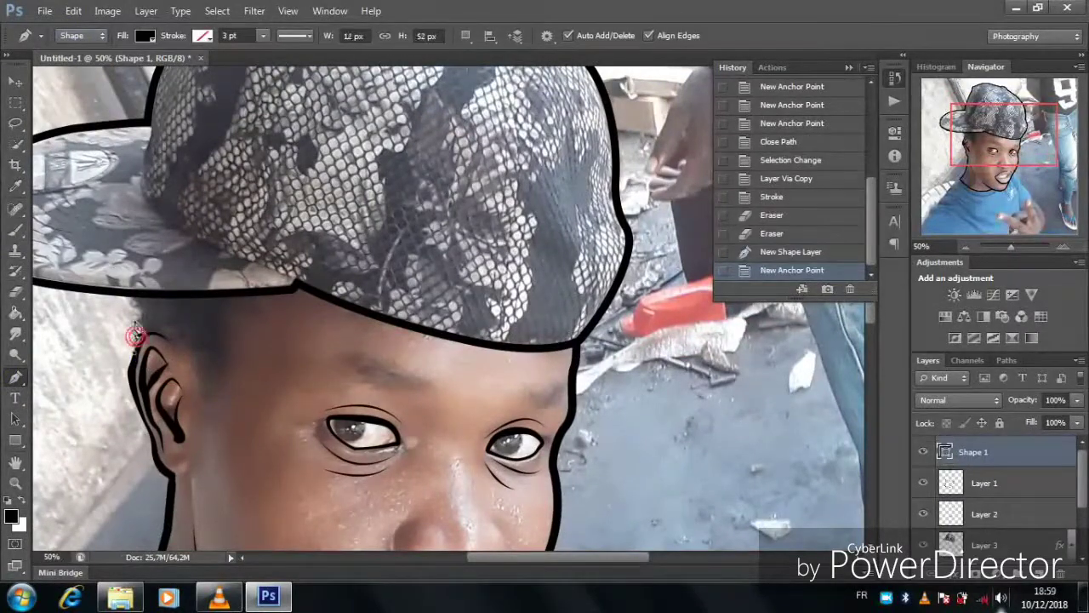
left_click(192, 254)
left_click(247, 338)
scroll(213, 383, "down", 3)
left_click(200, 362)
key("shift+0")
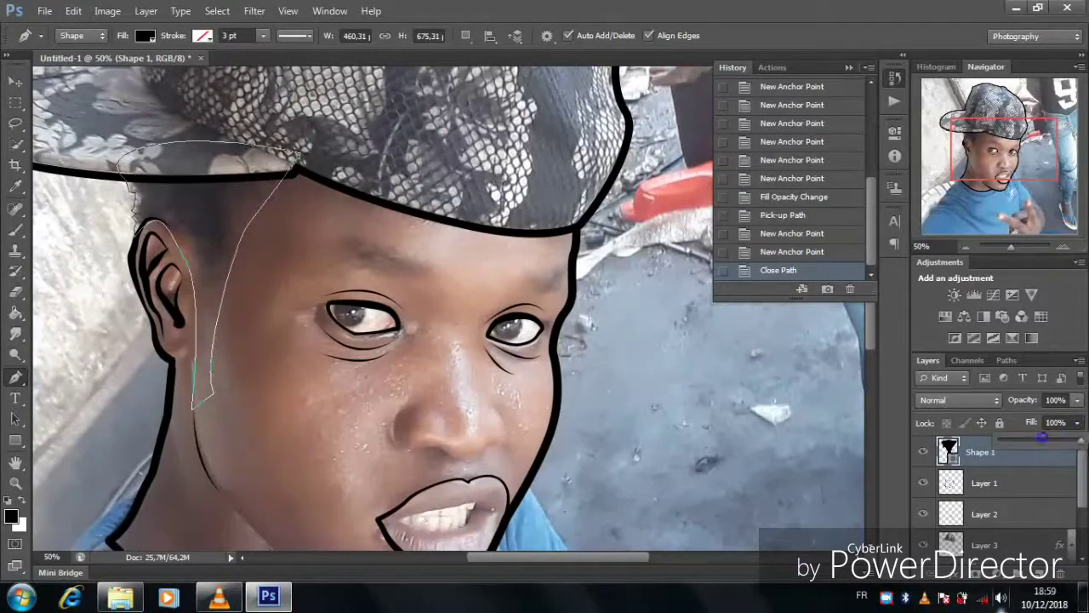
left_click_drag(1042, 437, 1045, 437)
left_click_drag(980, 452, 979, 557)
scroll(425, 340, "down", 3)
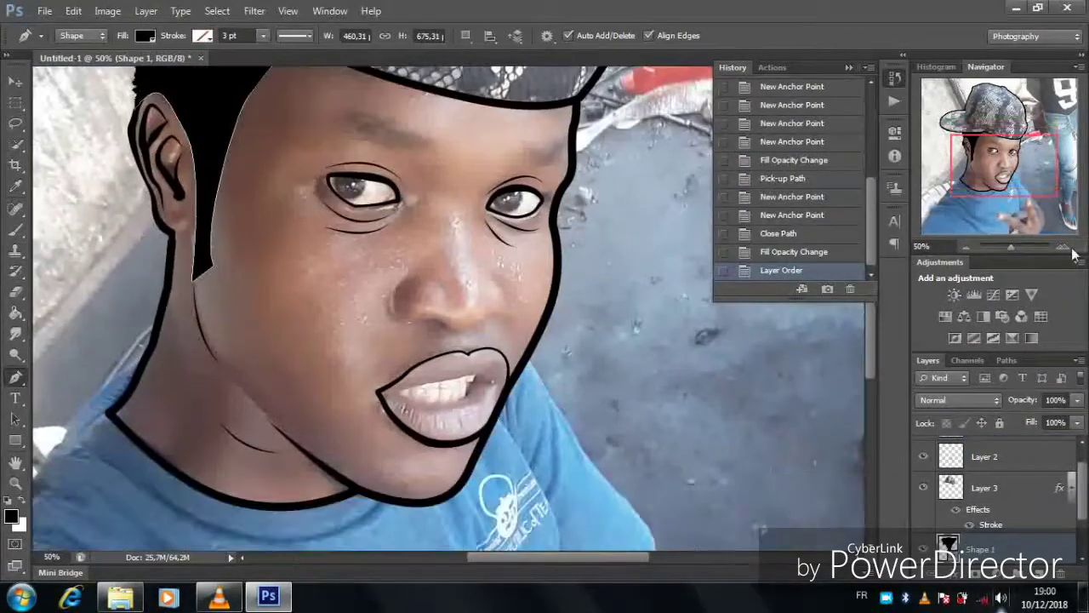
- Draw a dark shape inside the ear and merge the shape layers together
left_click(1063, 247)
scroll(247, 221, "up", 3)
left_click(231, 174)
left_click(258, 199)
left_click(239, 246)
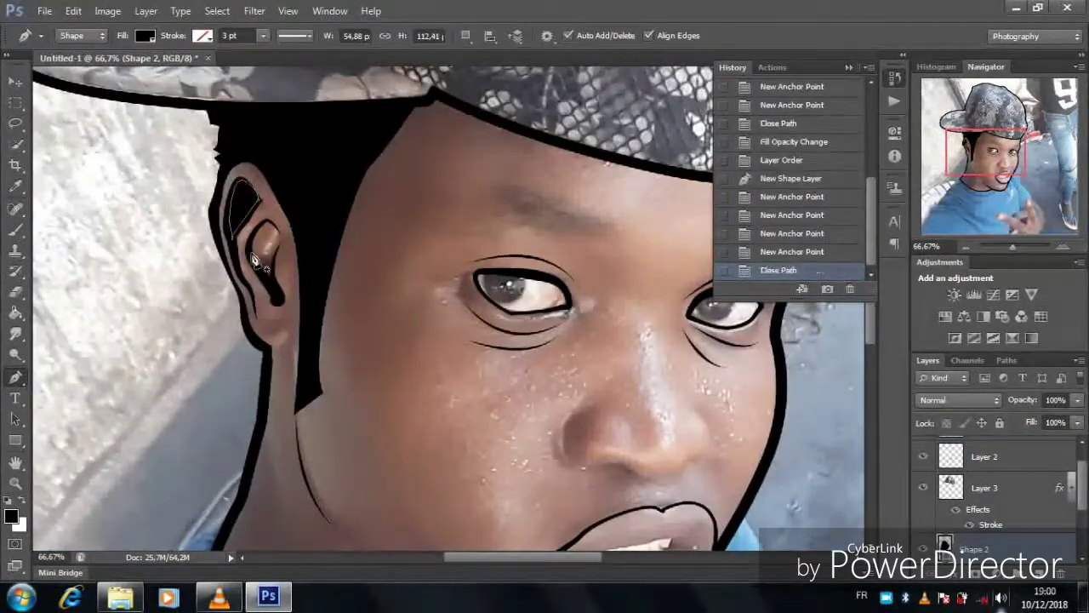
left_click(264, 227)
left_click(264, 226)
right_click(1021, 549)
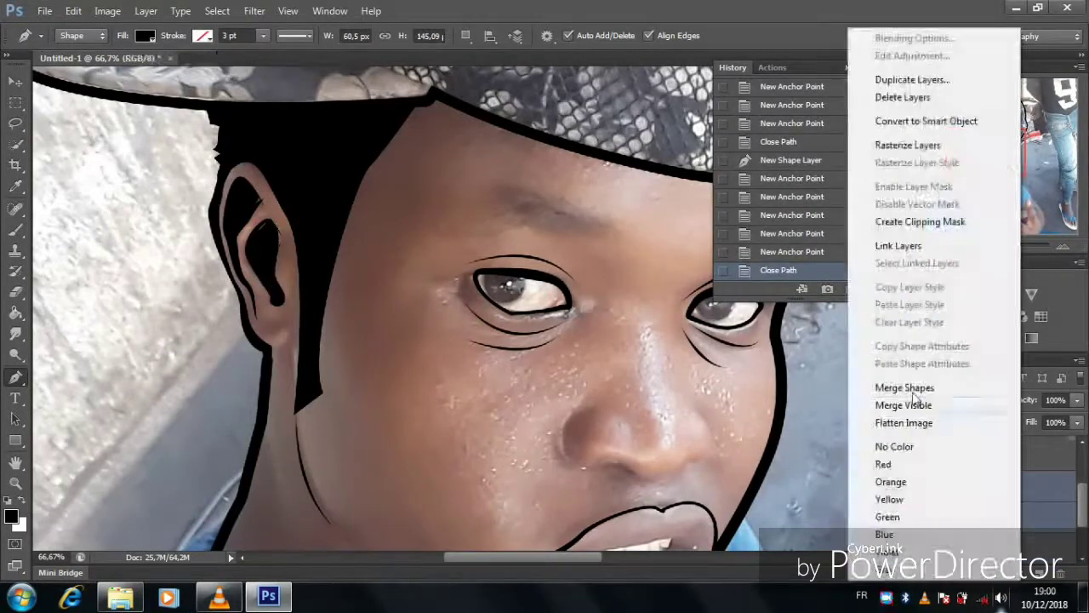
left_click(936, 450)
left_click_drag(1043, 422, 1045, 422)
- Draw a curved Pen path along the nose side around the nostril
left_click(81, 35)
left_click(77, 55)
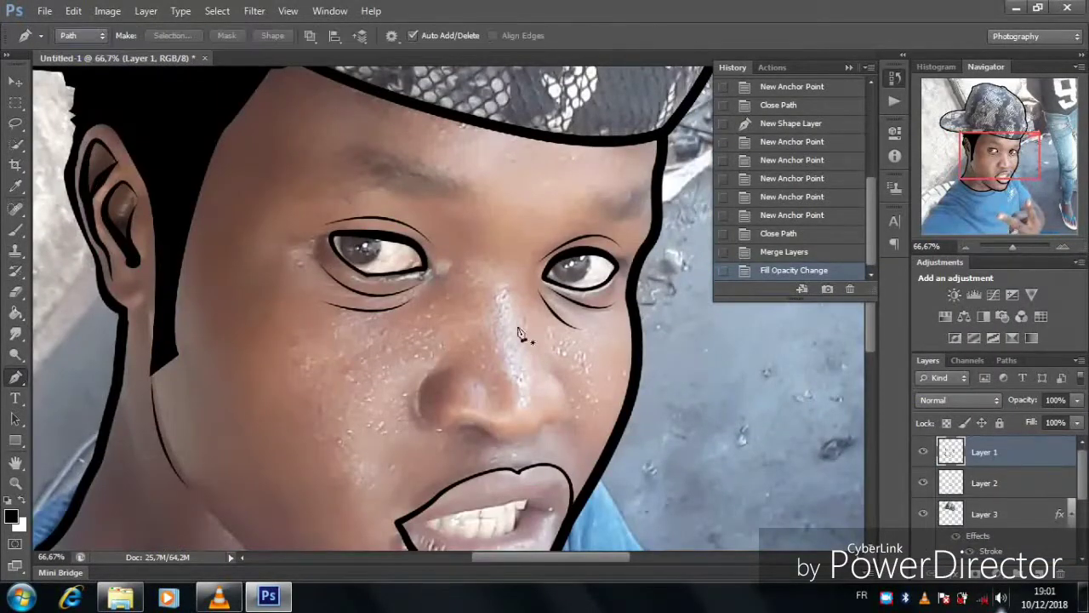
left_click(525, 268)
left_click_drag(552, 371, 586, 412)
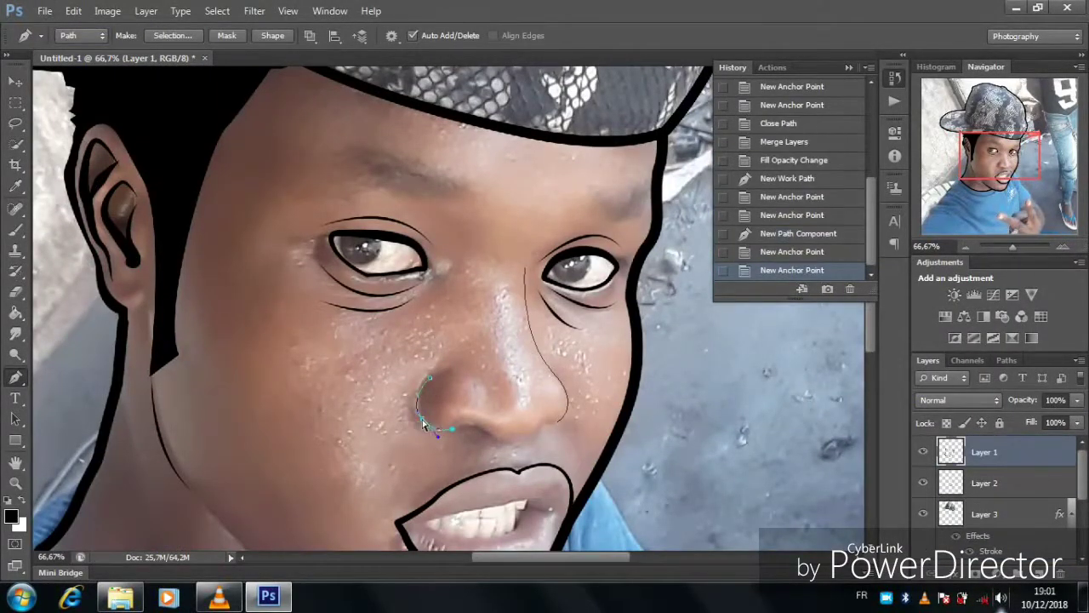
- Stroke the nose path with a black brush and delete the used path
right_click(508, 357)
left_click(561, 467)
key("Return")
key("b")
right_click(280, 243)
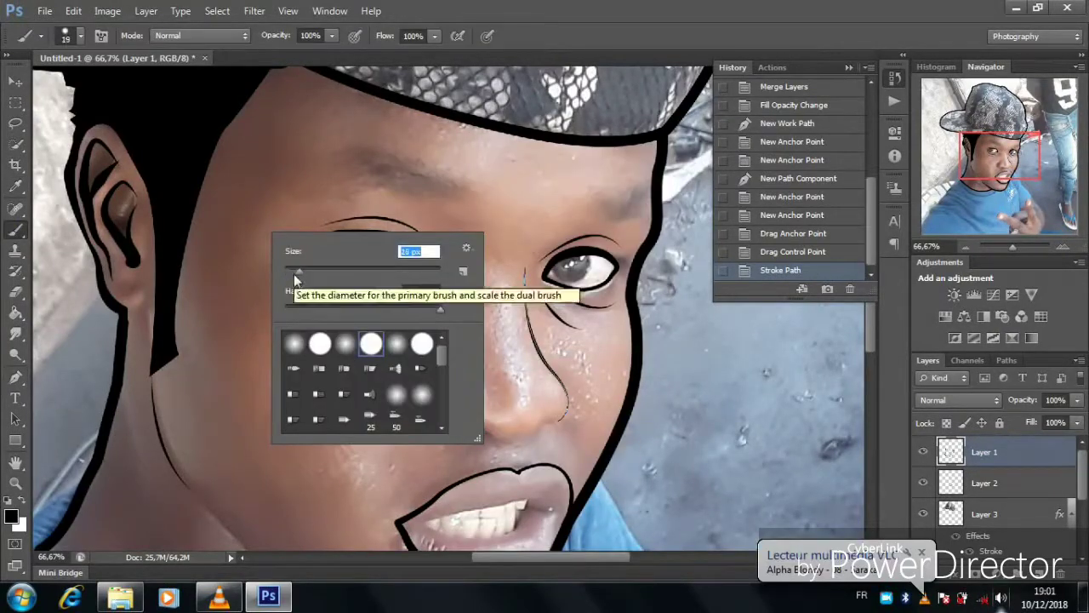
right_click(515, 253)
left_click(569, 361)
key("Return")
key("Delete")
key("ctrl+plus")
- Trace a closed path around the nostril area under the nose
left_click_drag(504, 363, 542, 365)
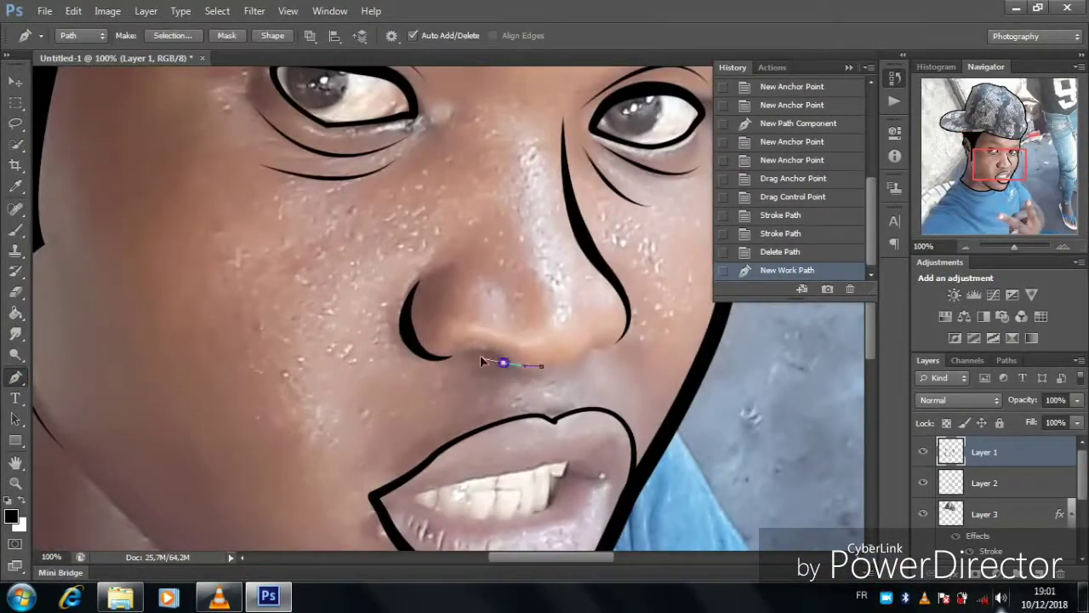
left_click(442, 356)
left_click(534, 367)
left_click(610, 346)
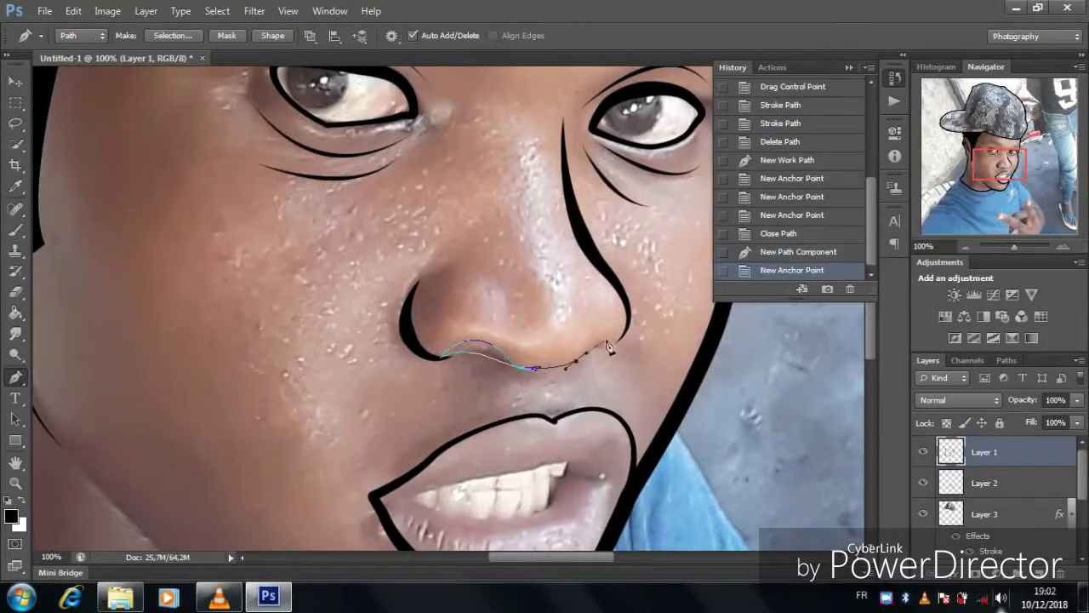
left_click(531, 369)
right_click(496, 370)
right_click(549, 370)
- Fill the nostril path black on new Layer 4 at 64% fill, then begin tracing the teeth
key("ctrl+shift+alt+n")
right_click(472, 382)
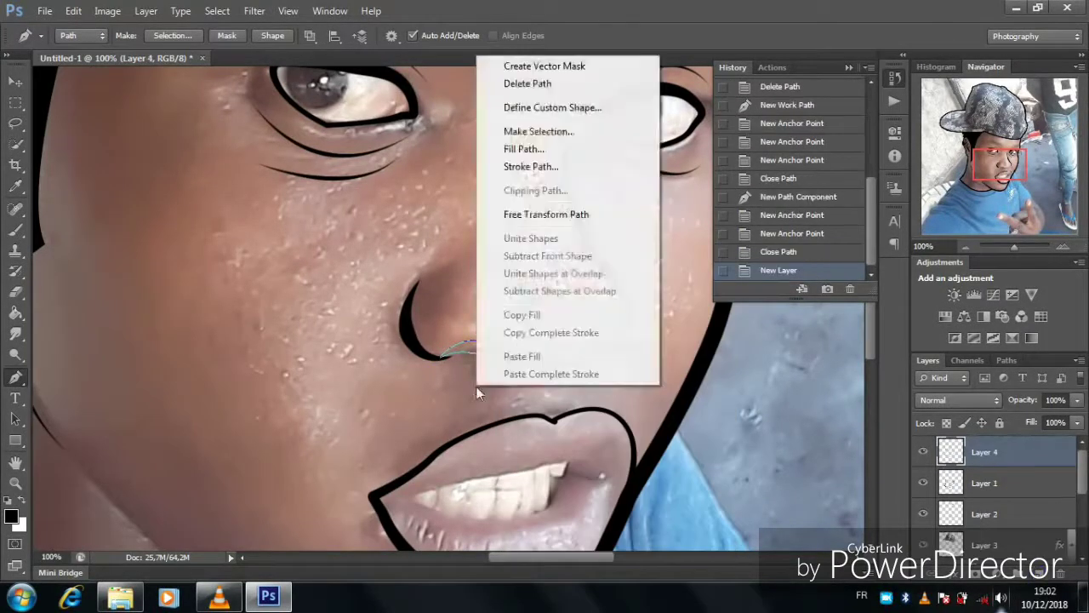
left_click(511, 148)
left_click(652, 145)
key("Delete")
left_click_drag(1046, 448, 1049, 442)
scroll(510, 383, "down", 3)
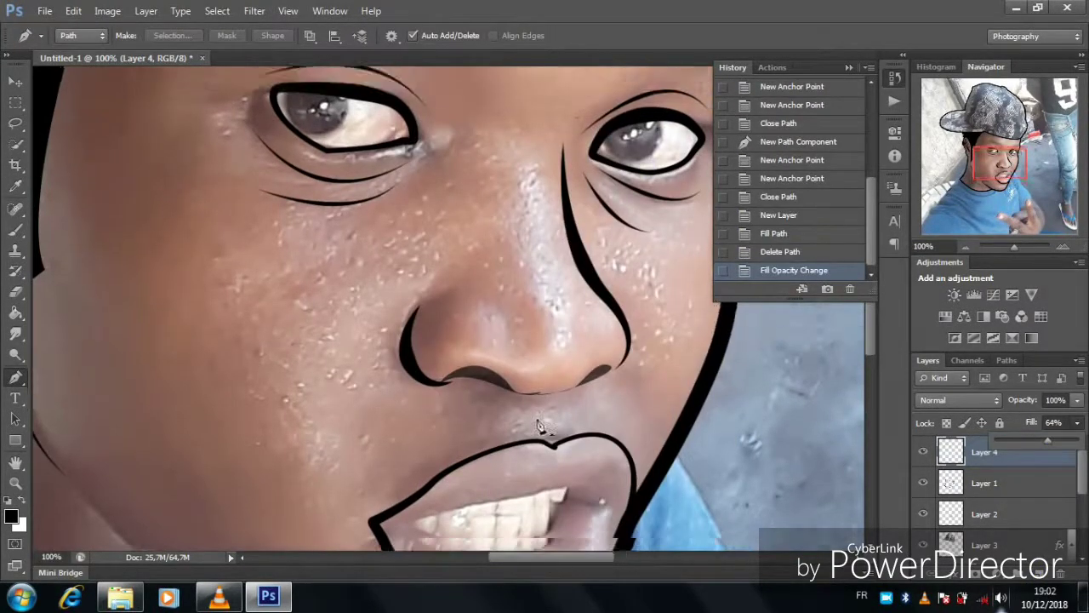
left_click(443, 420)
left_click(557, 405)
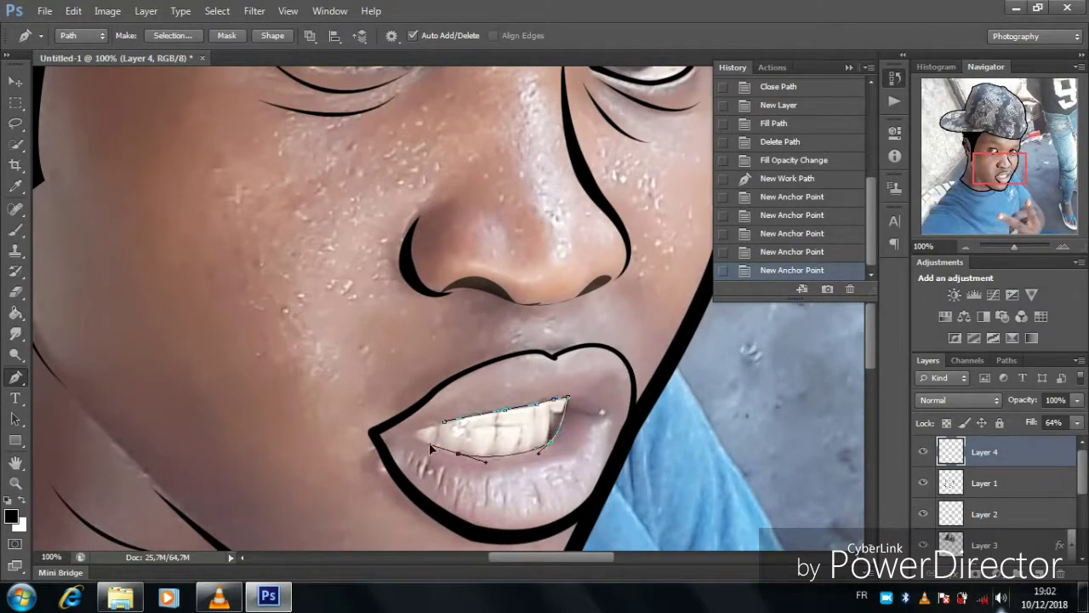
- Turn the teeth path into a selection and copy the teeth from Layer 2 onto new Layer 5
right_click(539, 436)
left_click(623, 168)
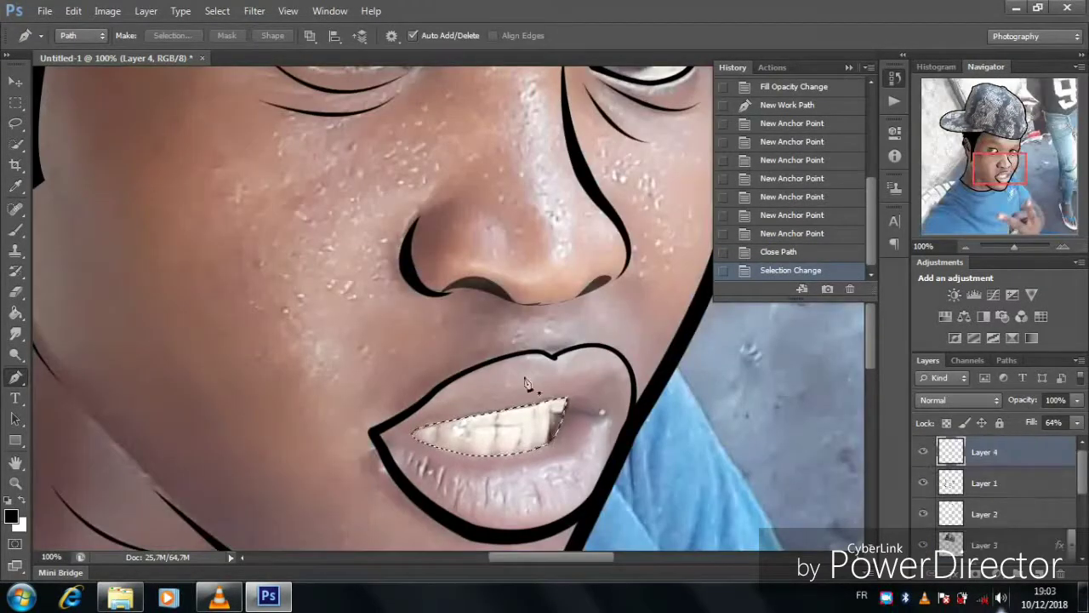
left_click(985, 483)
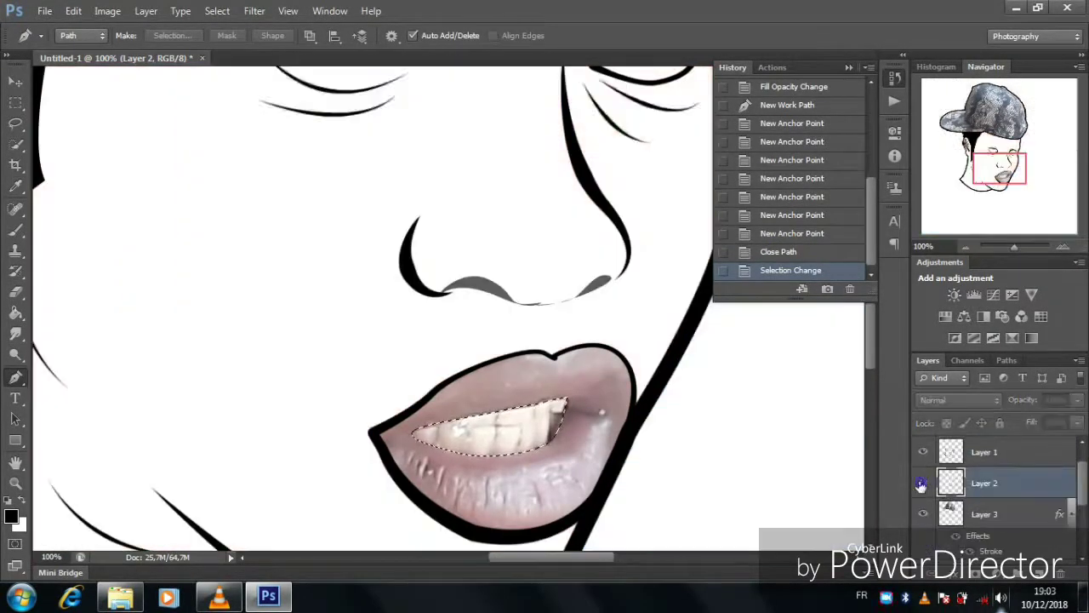
left_click(15, 103)
key("ctrl+j")
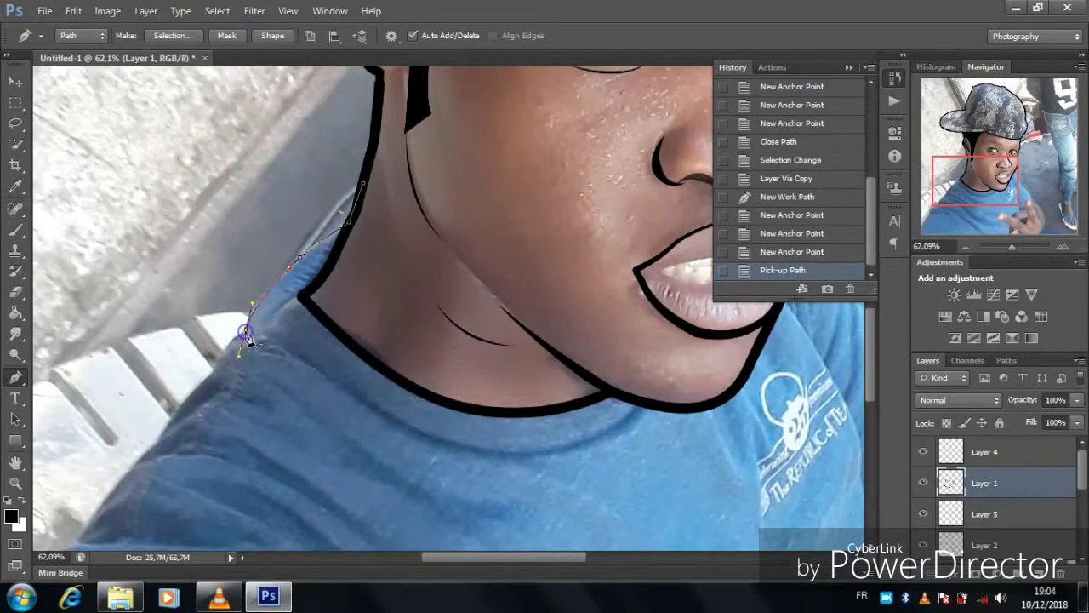
- Trace a closed Pen path around the shirt collar, shoulders and jawline
scroll(283, 223, "down", 3)
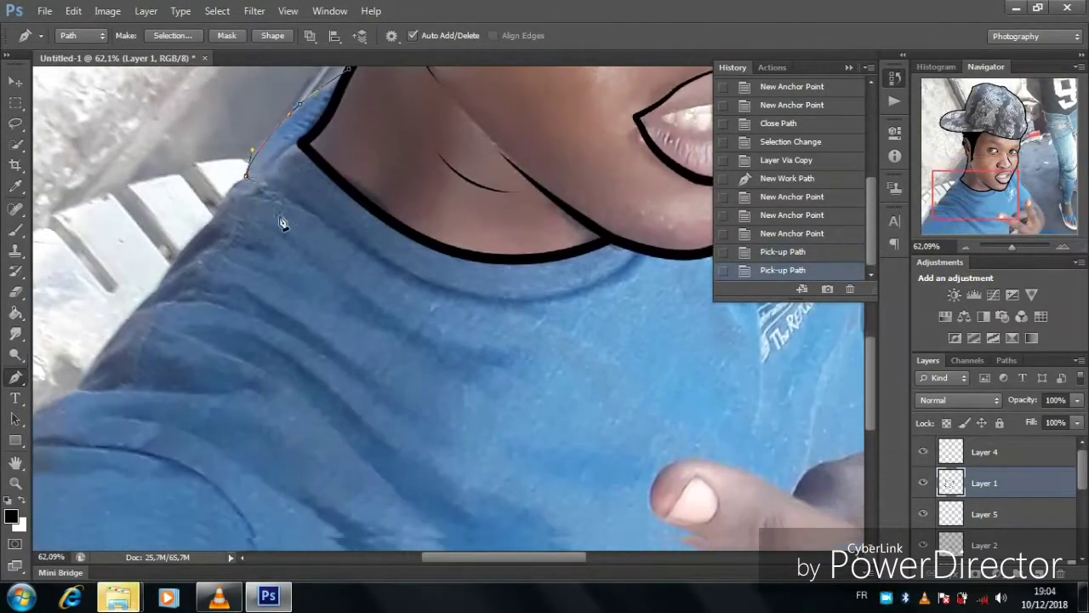
left_click(651, 397)
scroll(549, 306, "right", 5)
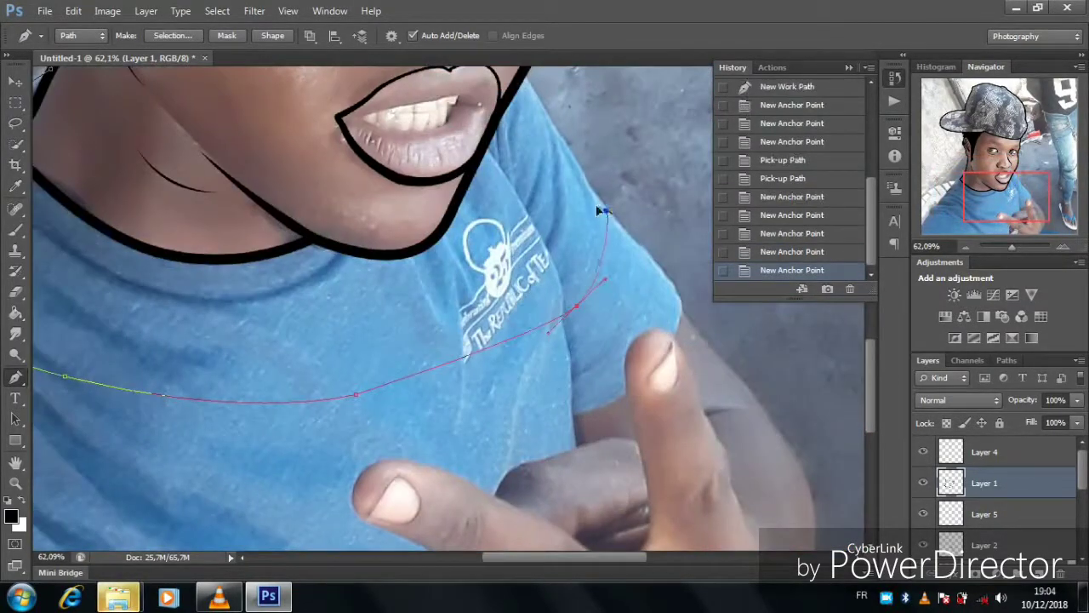
scroll(593, 142, "up", 2)
left_click(530, 198)
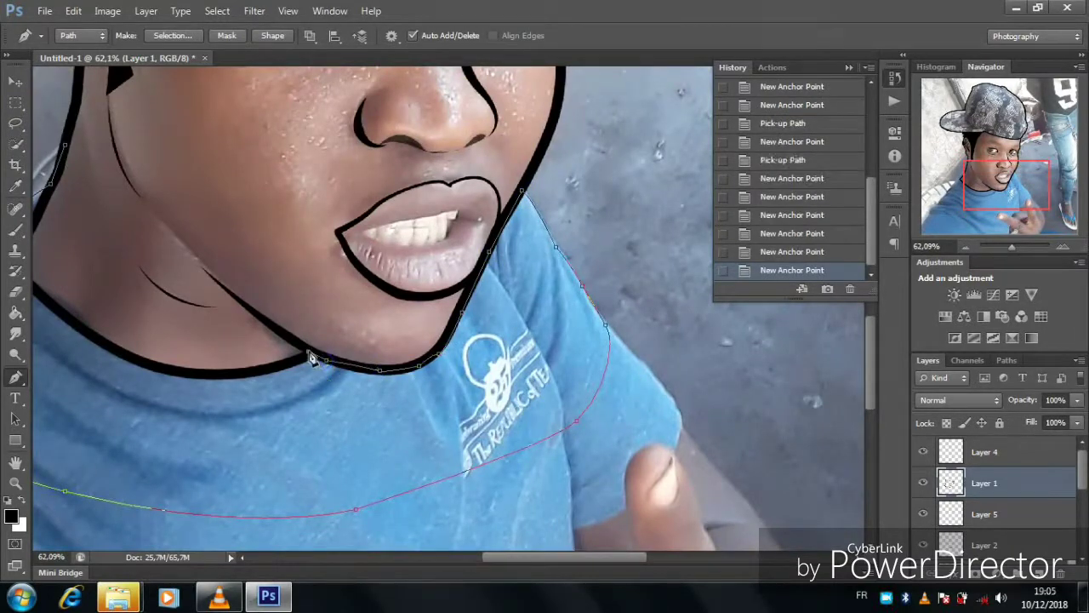
scroll(312, 359, "left", 3)
left_click(376, 371)
left_click(263, 314)
left_click(212, 258)
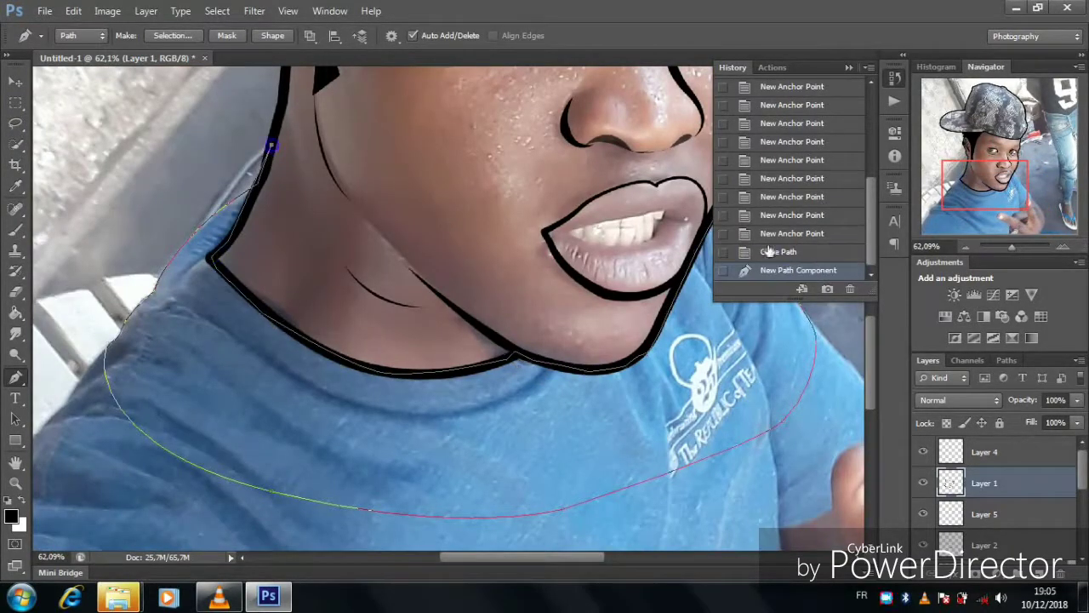
left_click(768, 251)
- Make the shirt outline a selection and copy it onto new Layer 6
key("Return")
key("m")
right_click(362, 188)
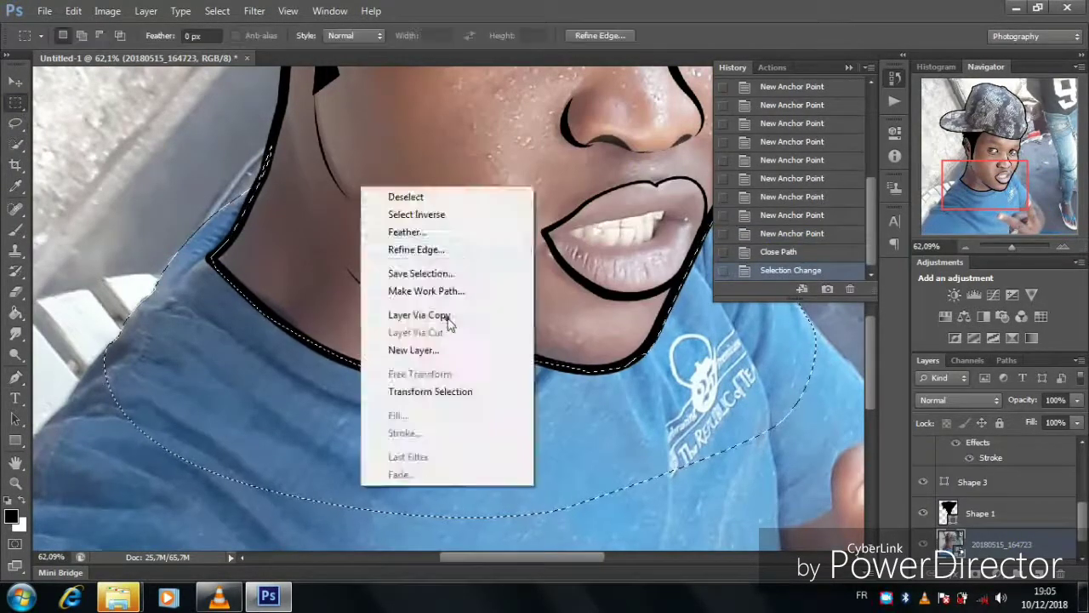
left_click(417, 315)
scroll(448, 322, "up", 6)
- Draw a white-filled Pen shape over the left eye
key("p")
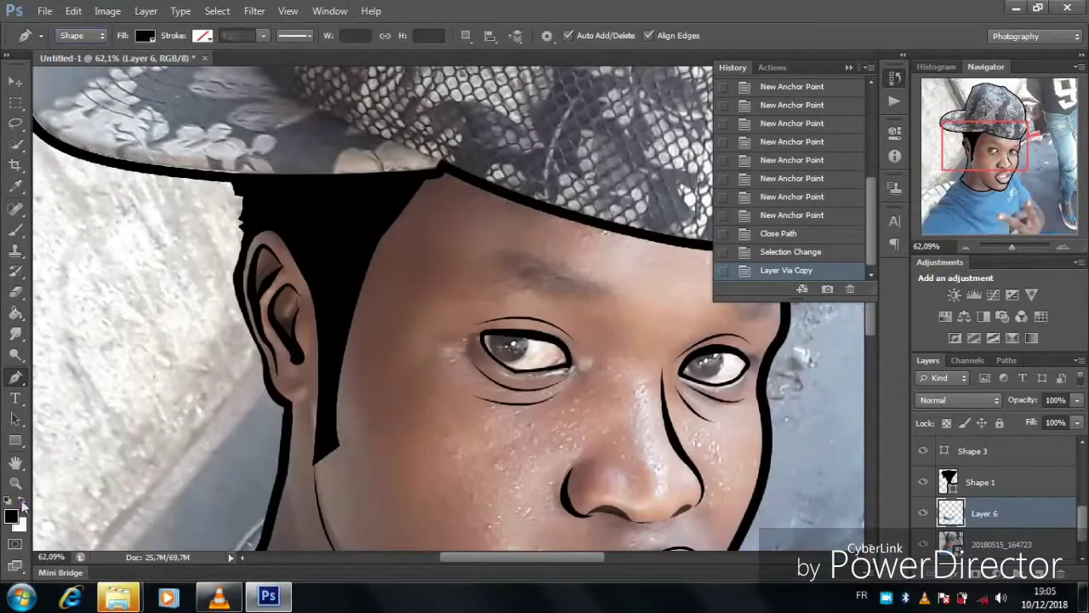
left_click(23, 506)
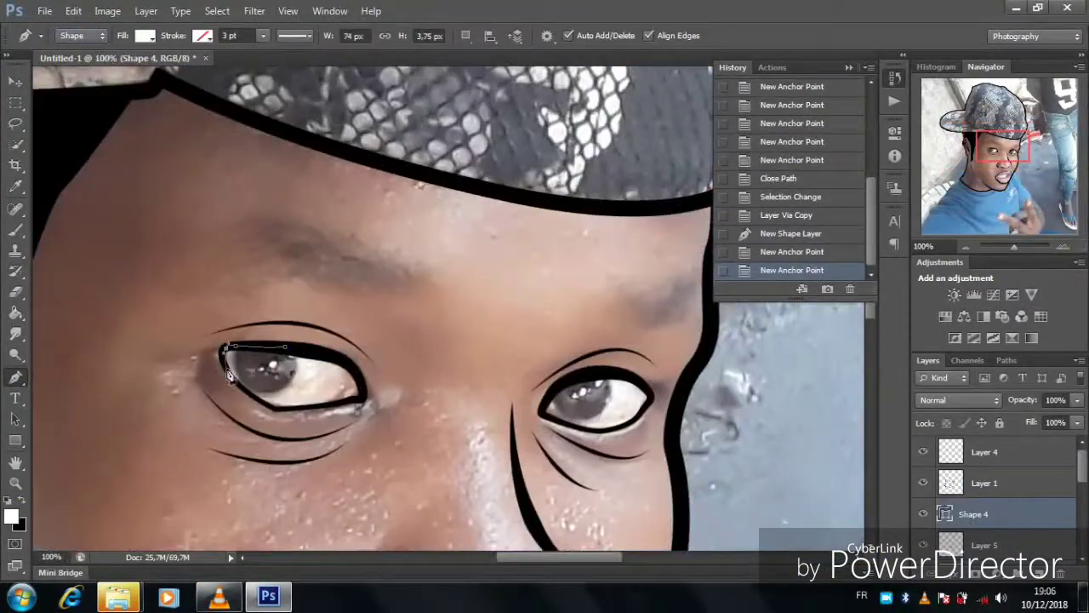
left_click(358, 401)
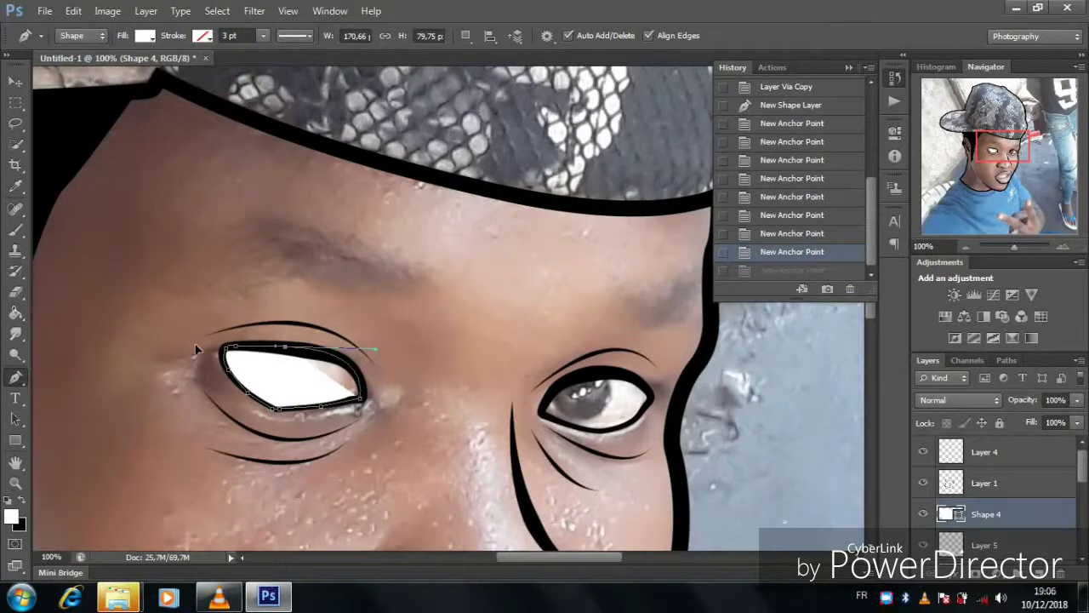
left_click(226, 349)
right_click(334, 248)
- Fill the right-eye shape with red and bring up the photo folder window
left_click(11, 516)
left_click(713, 212)
left_click(841, 195)
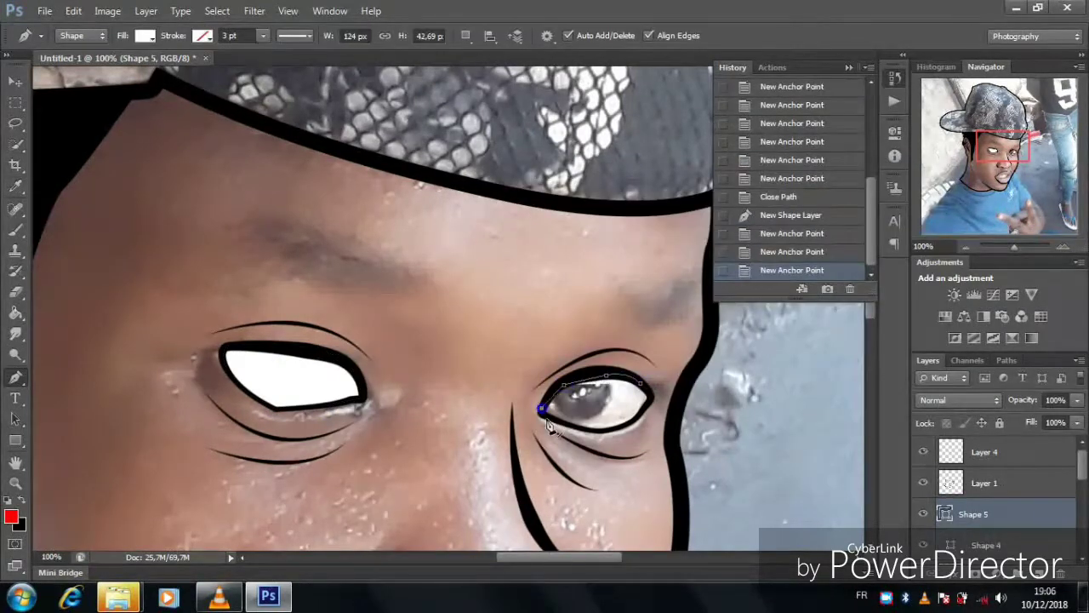
key("ctrl+z")
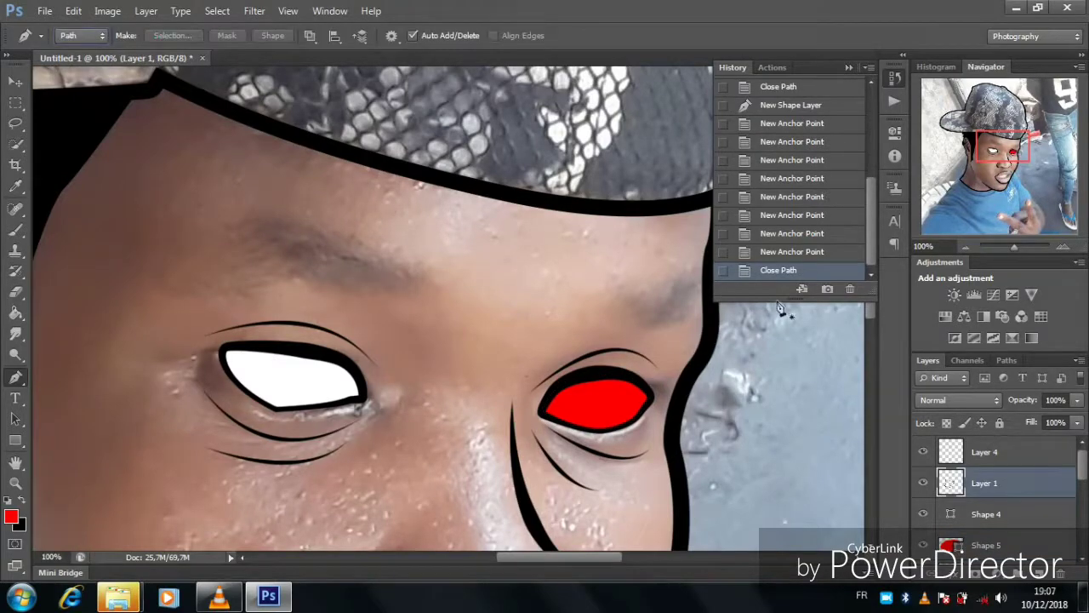
left_click(15, 81)
left_click(127, 511)
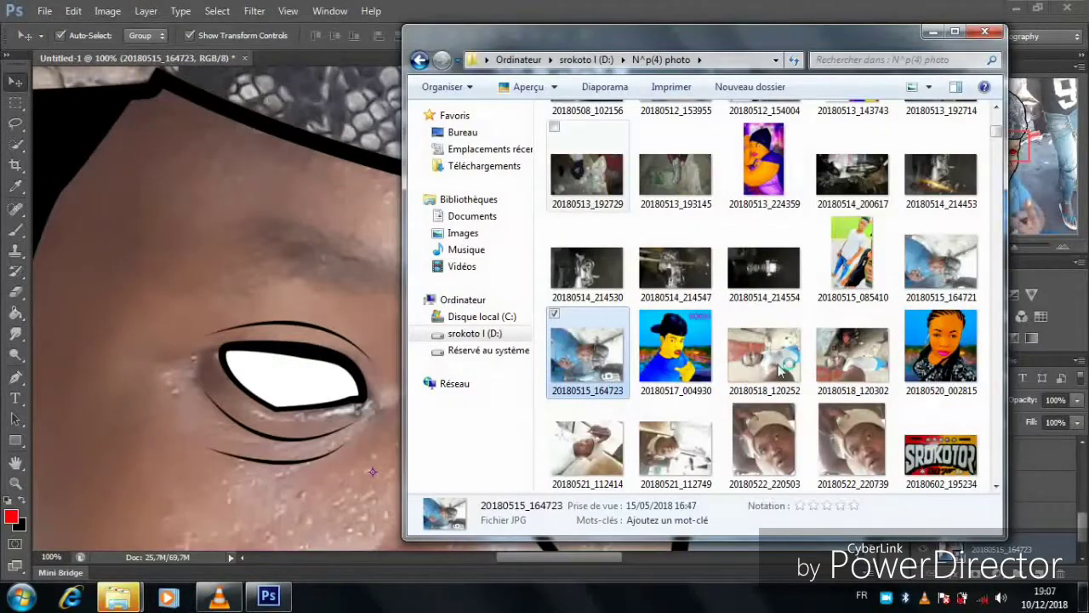
- Place pint.png from the photoshop imagee folder, shrink it and position it on the left brow
key("BackSpace")
double_click(673, 476)
left_click(852, 451)
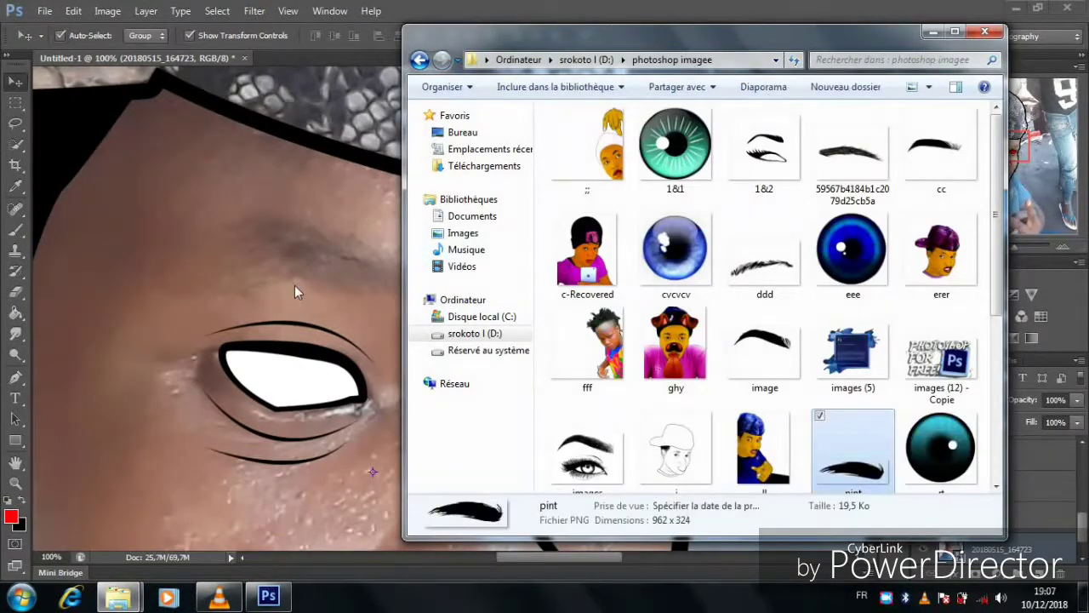
left_click_drag(295, 290, 294, 289)
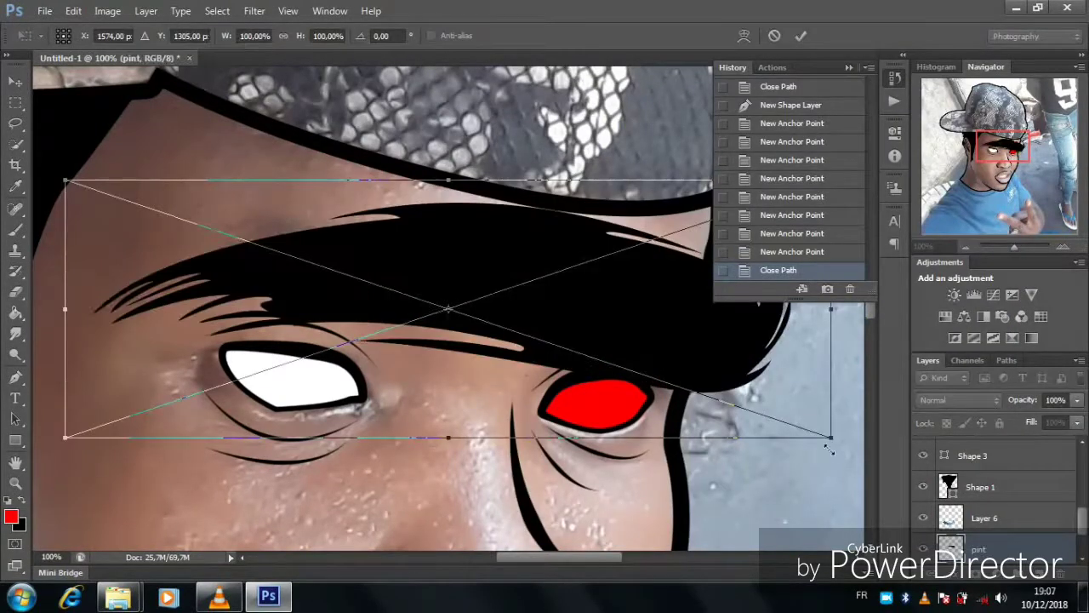
left_click_drag(829, 437, 341, 281)
mouse_move(256, 246)
left_mouse_down()
mouse_move(377, 275)
mouse_move(361, 282)
left_mouse_up()
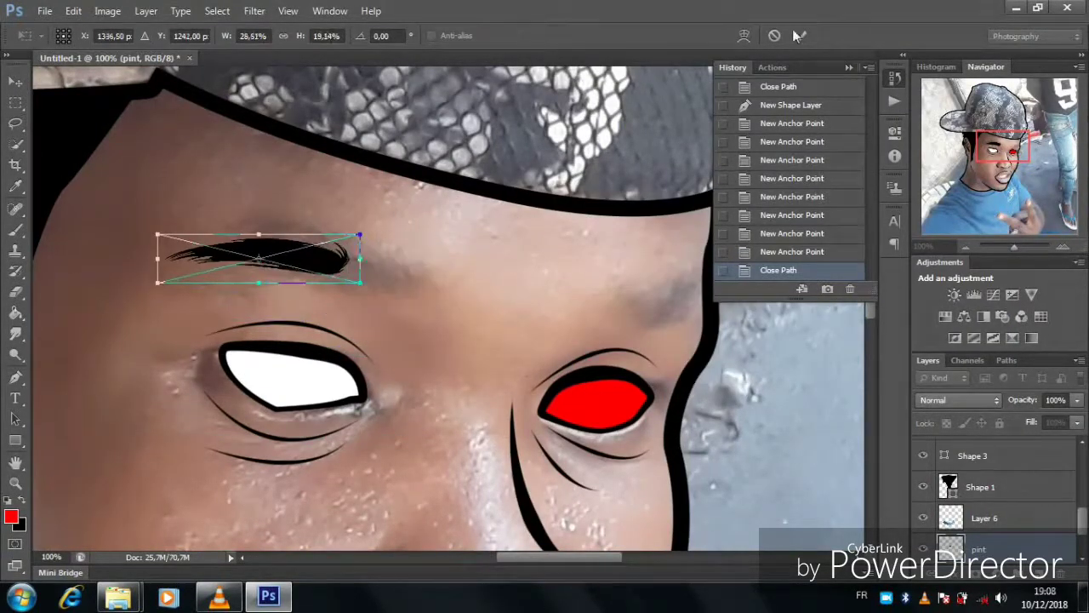
left_click(799, 35)
- Copy the eyebrow onto a new hidden layer and nudge the original lower and right
left_click_drag(153, 213, 418, 274)
key("ctrl+j")
left_click(923, 486)
key("v")
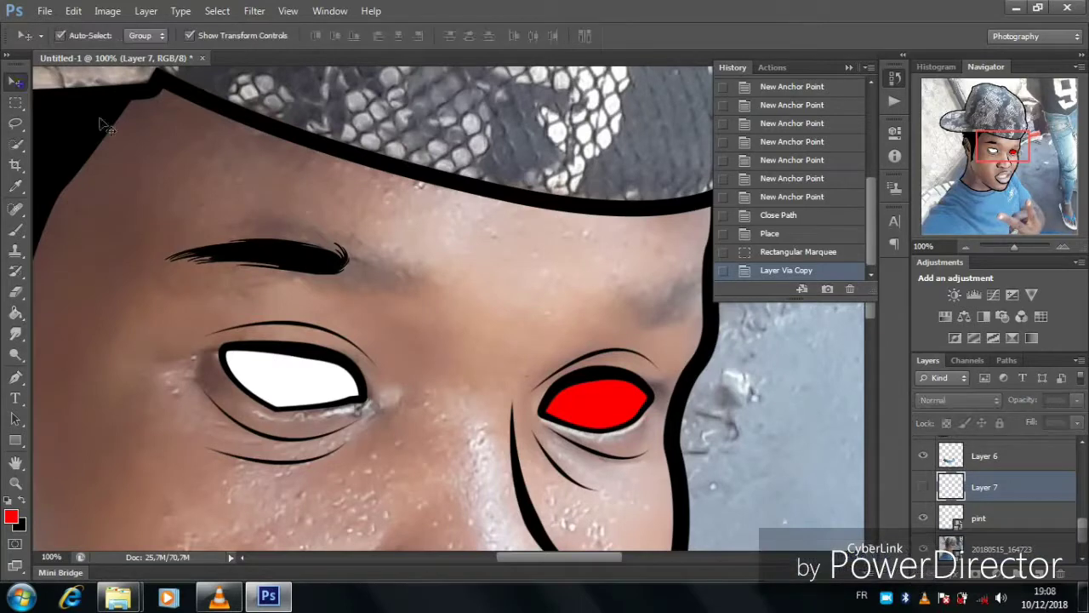
left_click_drag(323, 260, 362, 272)
- Tilt the left eyebrow about 13 degrees and warp it to fit the brow
key("ctrl+t")
left_click_drag(316, 302, 377, 291)
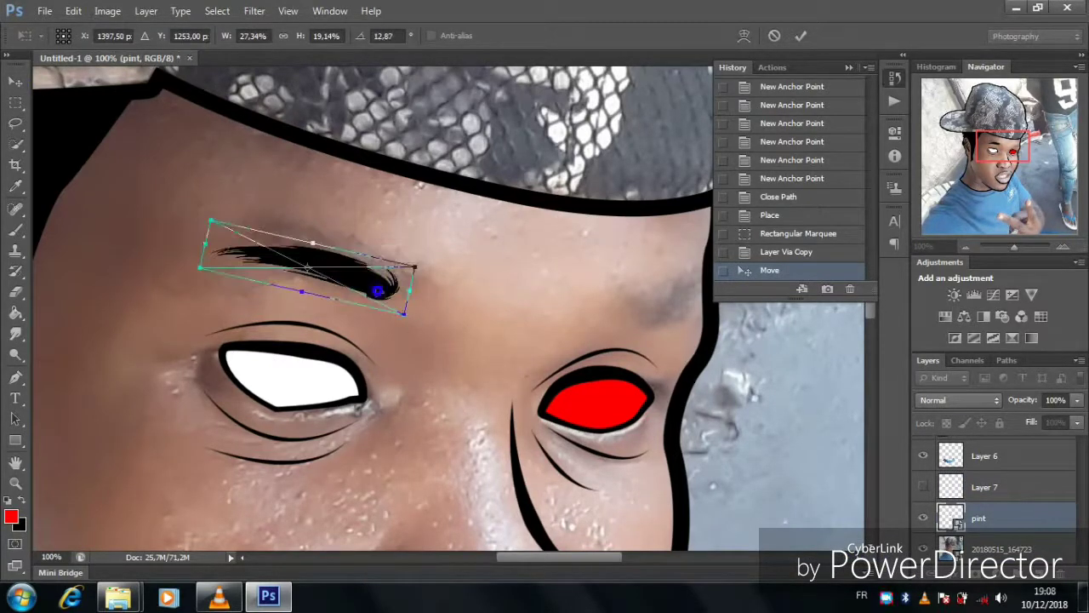
left_click(744, 36)
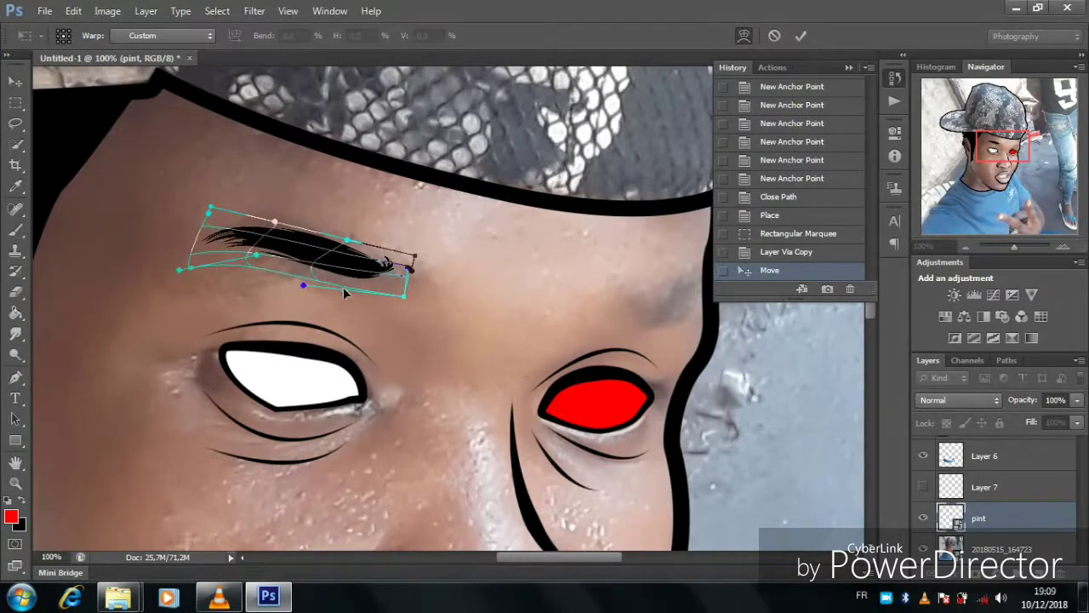
key("Return")
- Move the eyebrow copy above the right eye and mirror it horizontally
left_click_drag(176, 269, 545, 307)
key("ctrl+t")
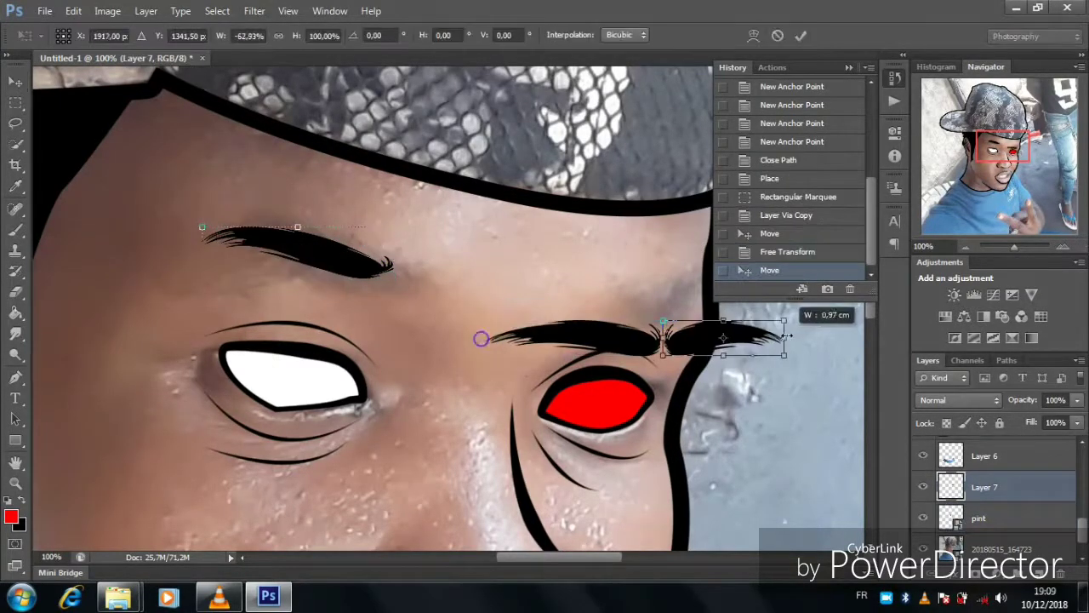
key("Return")
- Outline the cheek, face and cap edge with a Pen path and convert it to a selection
key("e")
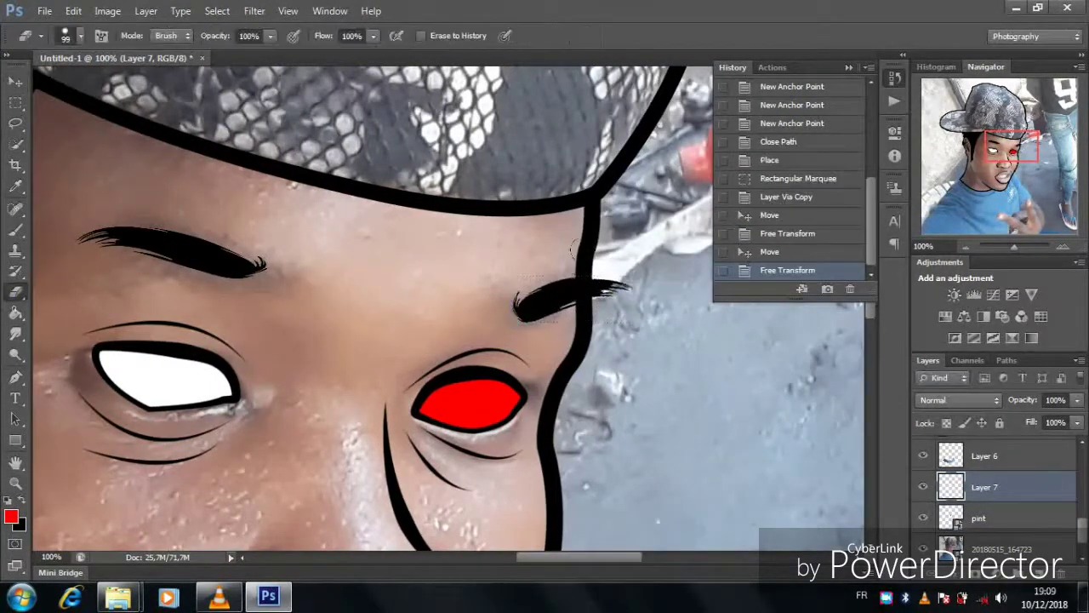
key("p")
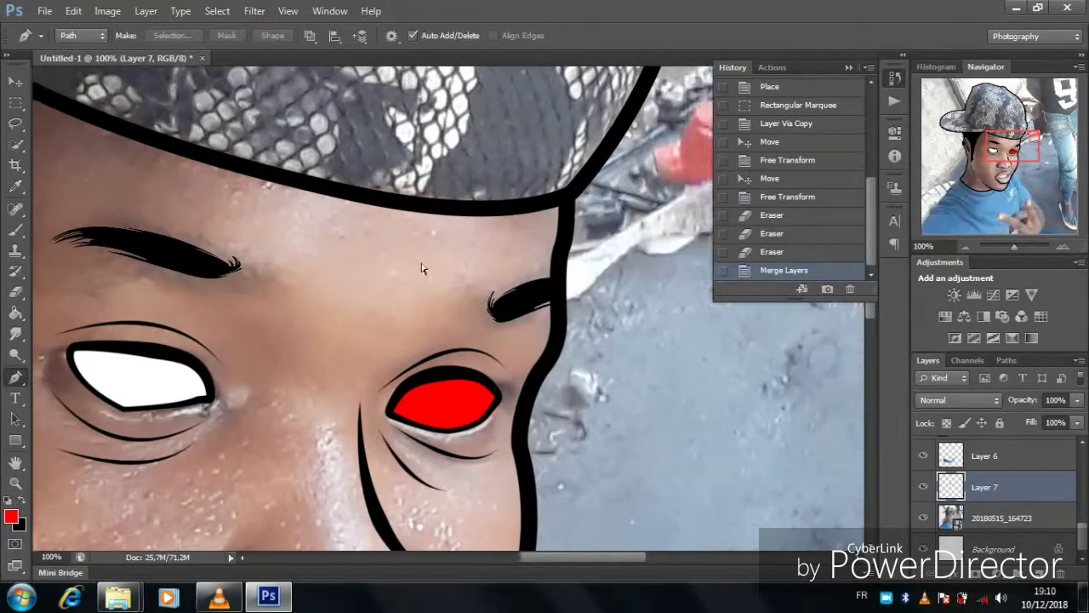
scroll(291, 270, "down", 3)
scroll(291, 270, "up", 1)
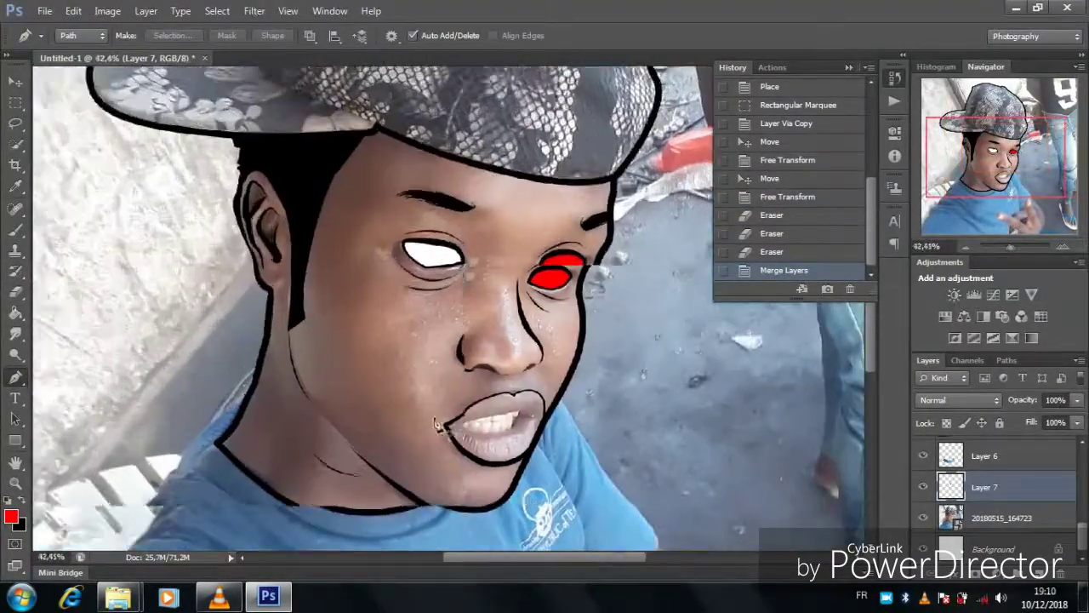
left_click(178, 447)
left_click(225, 368)
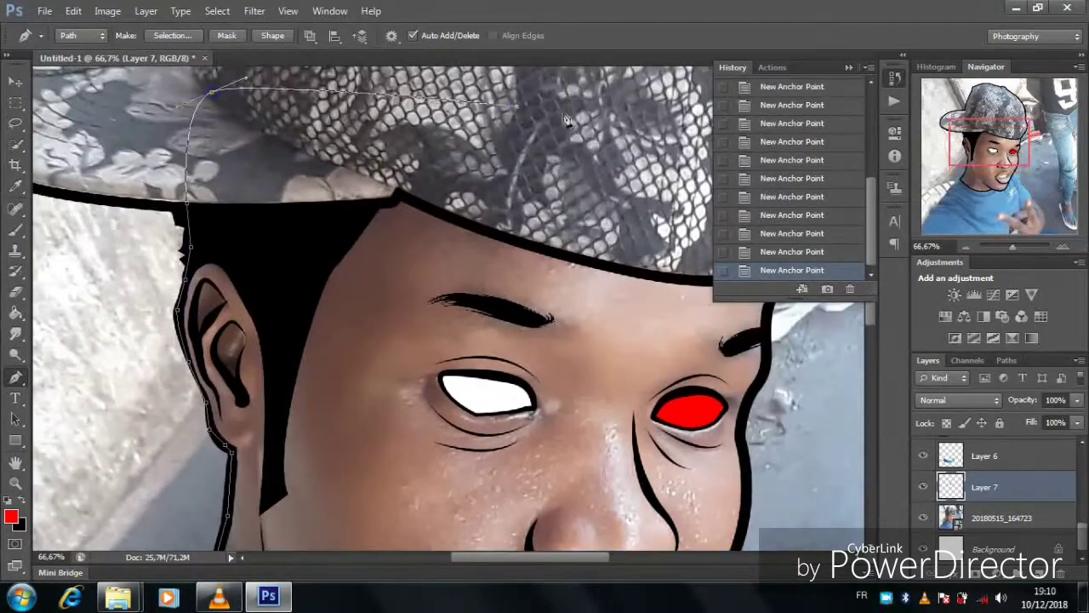
left_click(560, 278)
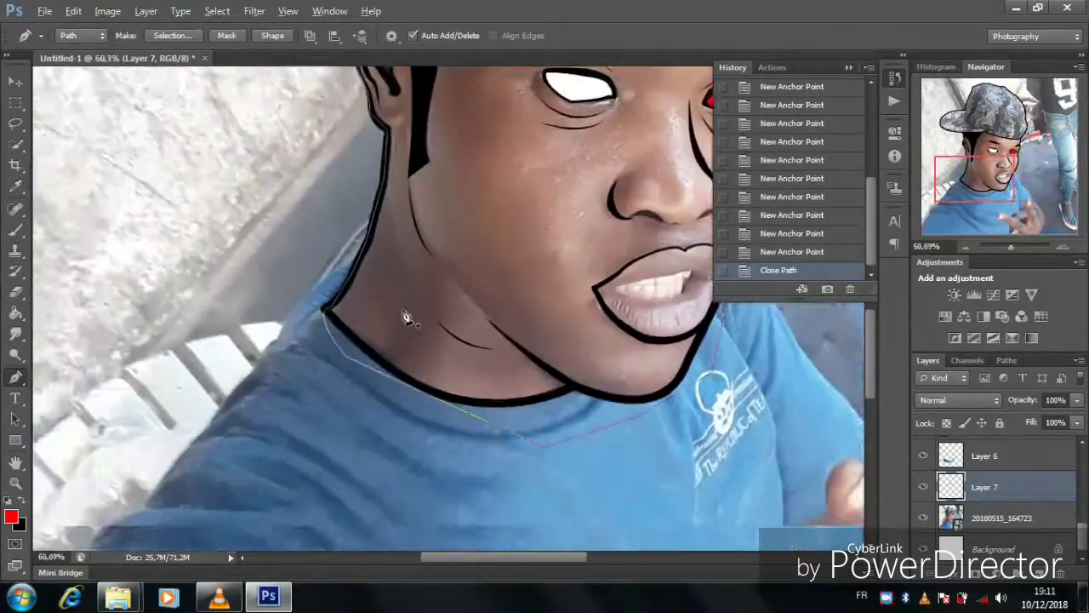
right_click(553, 243)
left_click(625, 323)
right_click(297, 231)
- Copy the figure to Layer 8, hide the photo, apply Surface Blur and lower its fill
left_click(329, 321)
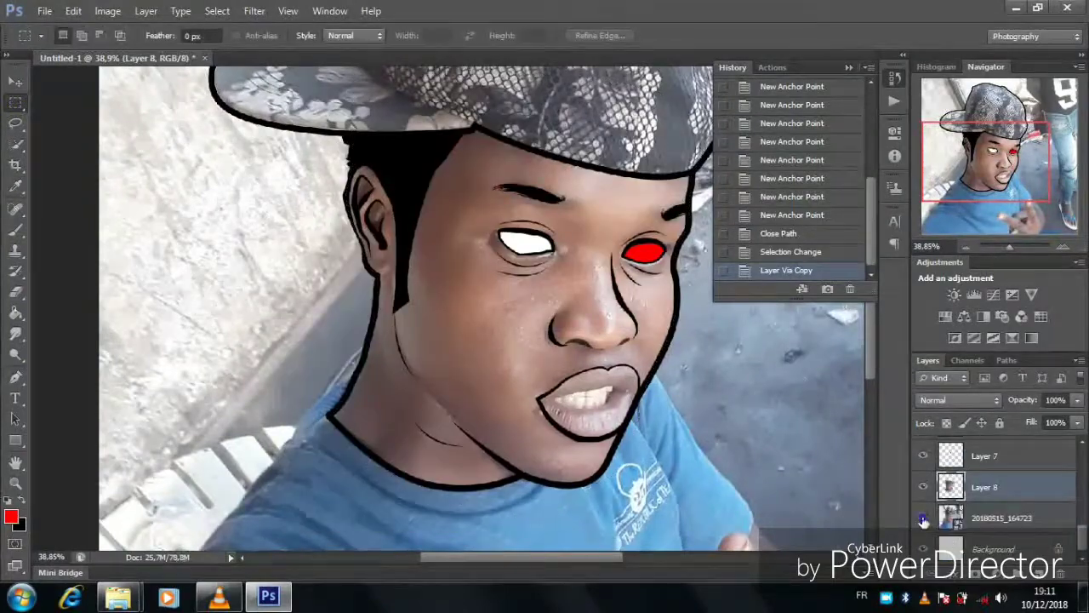
left_click(924, 518)
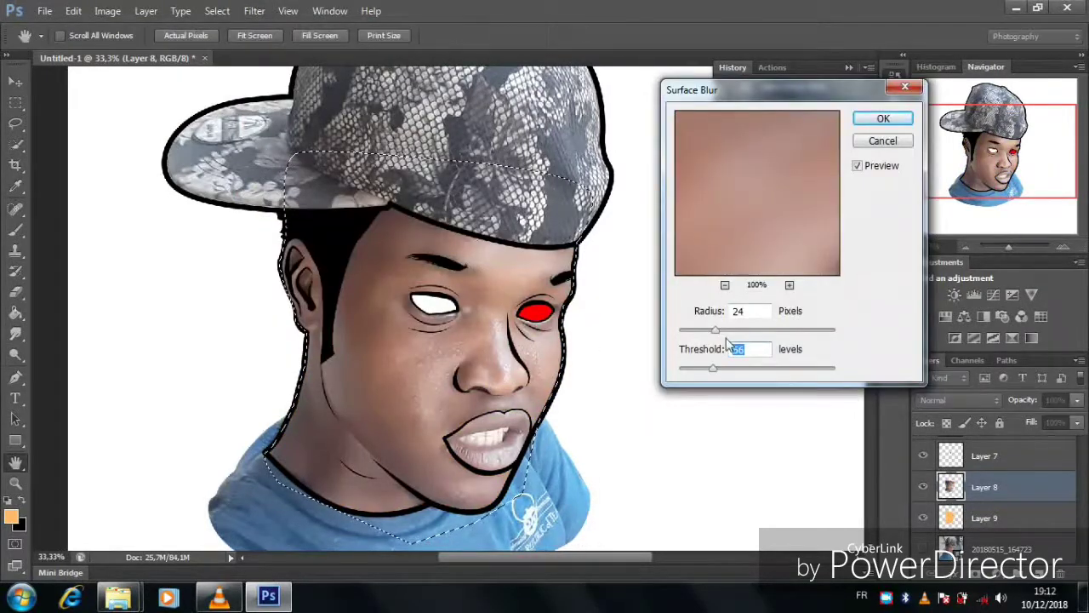
left_click(884, 118)
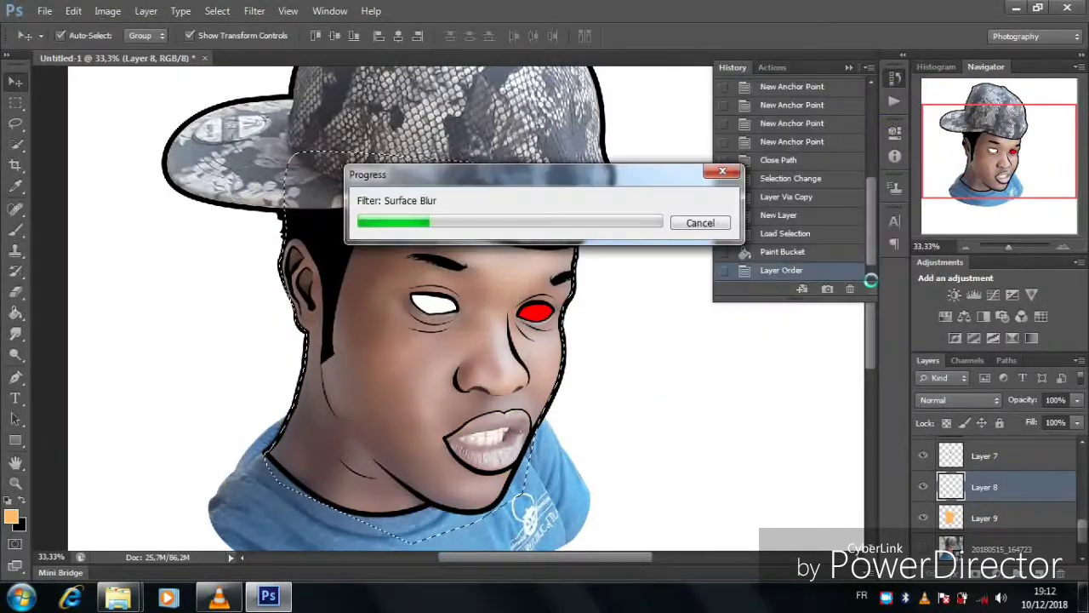
left_click(965, 247)
left_click_drag(1032, 443, 1042, 443)
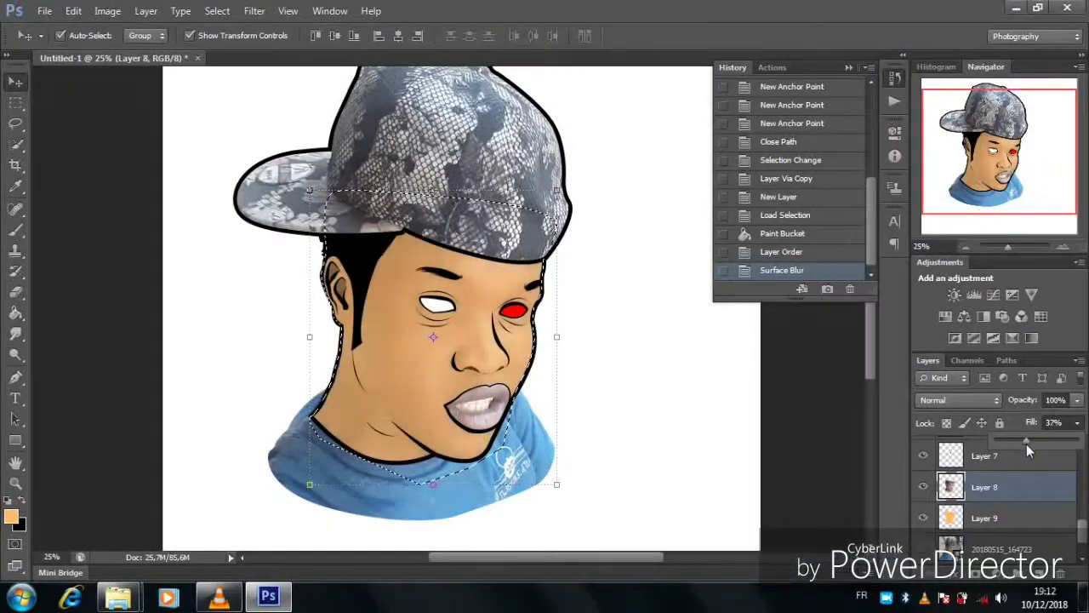
- Add a Levels adjustment raising the Green midtones to yellow the face
left_click(974, 295)
left_click(770, 200)
left_click(749, 256)
left_click_drag(789, 287, 833, 291)
left_click(770, 200)
left_click(745, 242)
- Load the cap's outline as a selection and add a Levels adjustment for it
left_click(770, 200)
left_click(747, 228)
left_click(951, 456, "ctrl")
left_click(940, 561)
- Shift the Blue and Red midtones in Levels 2 for a deep indigo cap, then add an empty layer
left_click(949, 305)
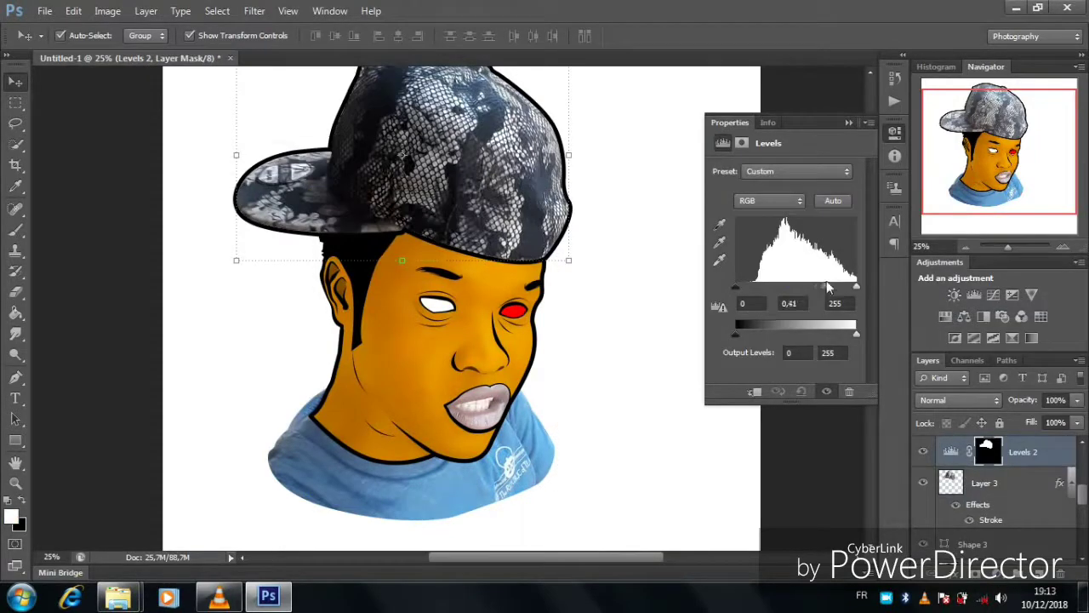
key("alt+5")
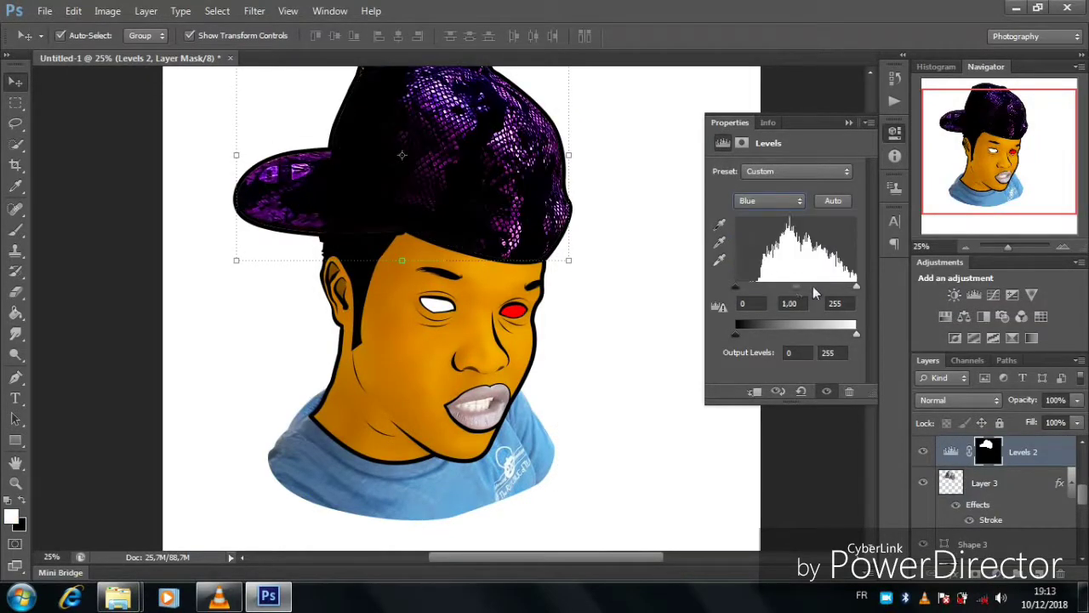
key("alt+3")
left_click_drag(796, 288, 825, 289)
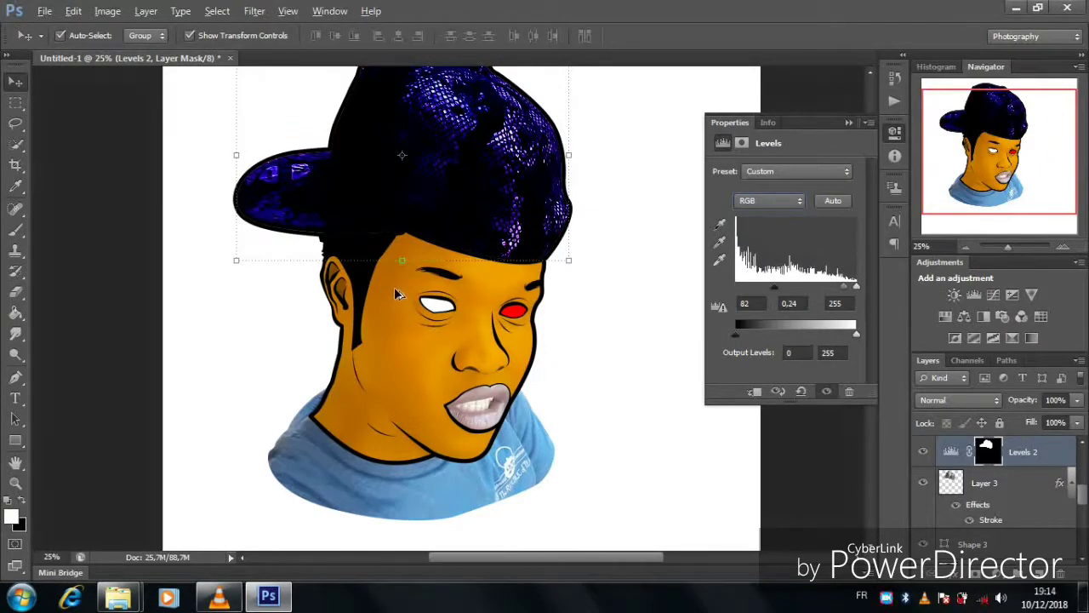
key("ctrl+shift+alt+n")
scroll(460, 340, "up", 3)
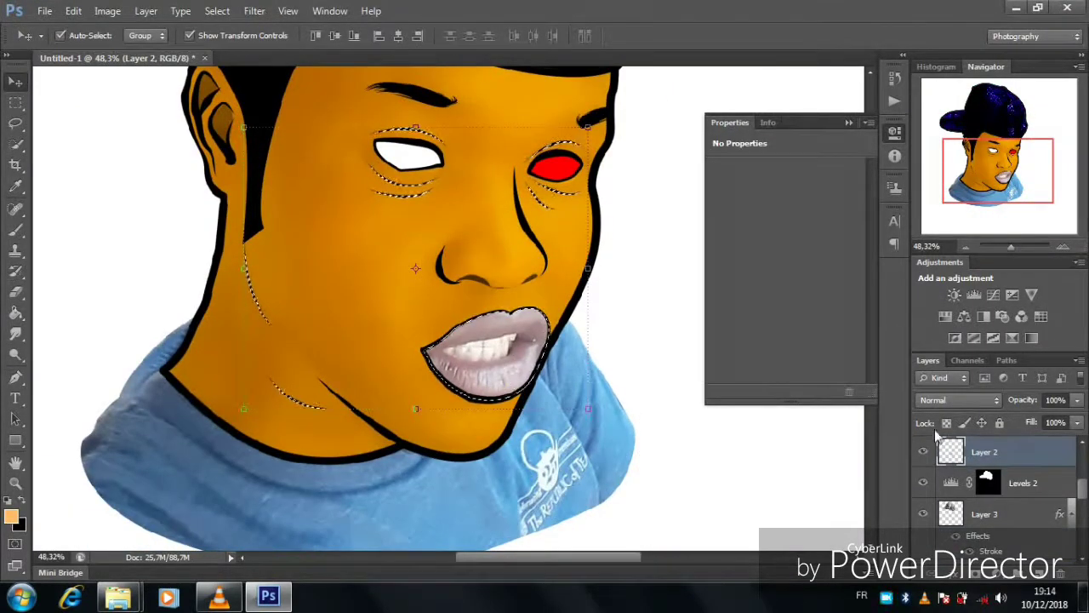
- Apply a light Gaussian Blur with a small radius to the new layer
left_click(254, 10)
left_click(500, 288)
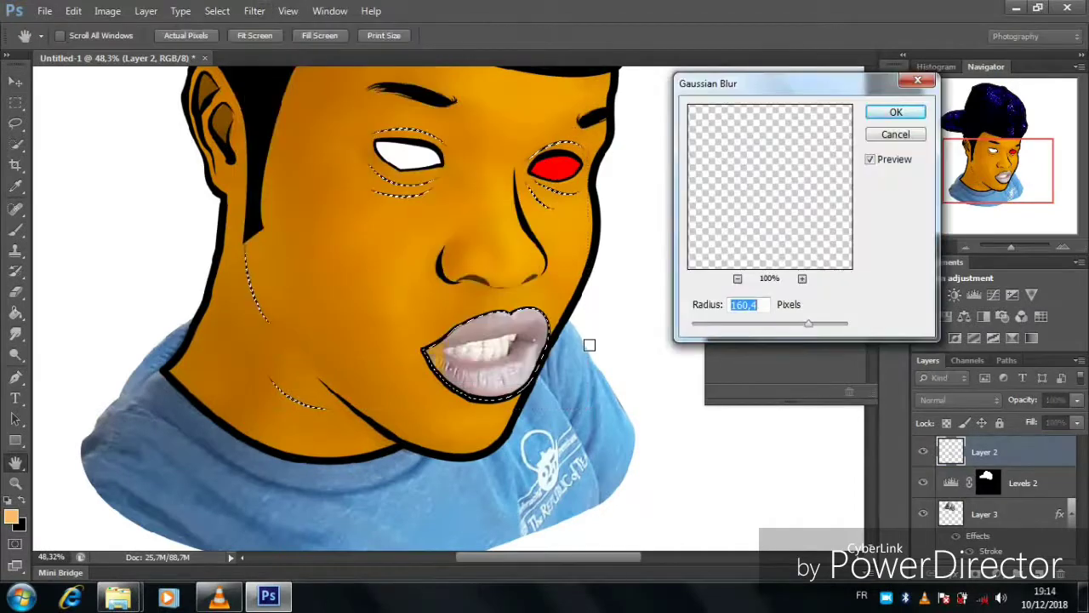
left_click_drag(754, 325, 737, 332)
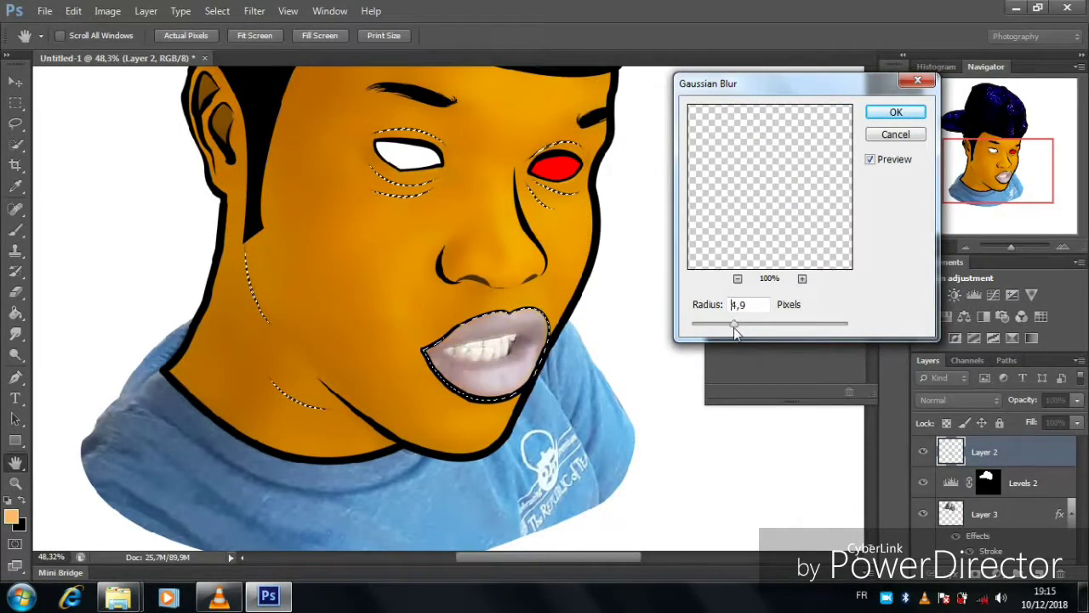
left_click(894, 113)
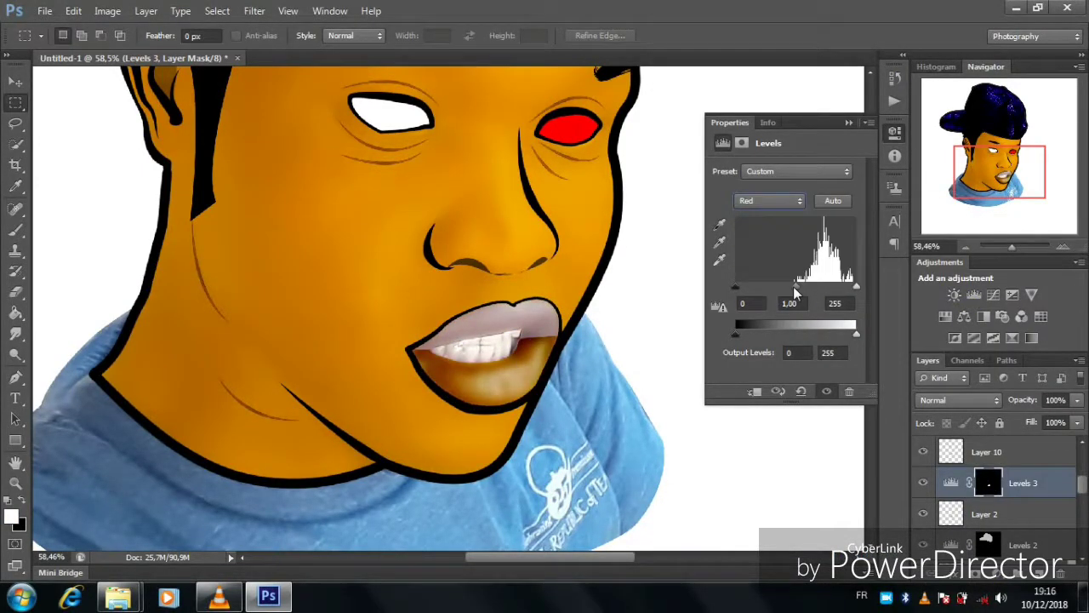
- Warm and darken the lips via red midtones and black point, then brighten the mouth with a new Levels layer
left_click_drag(795, 290, 772, 290)
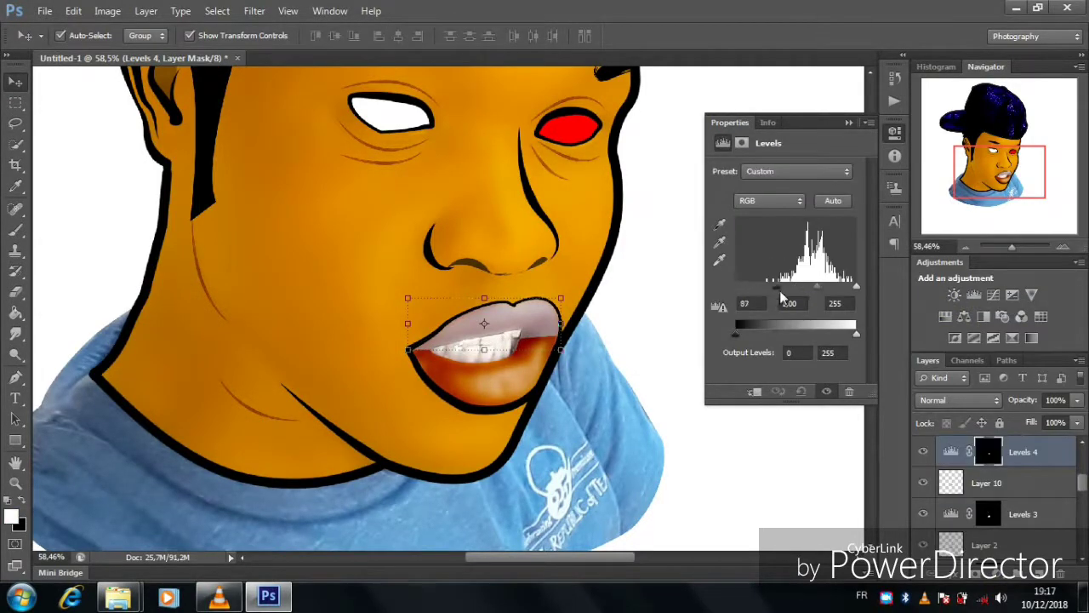
left_click_drag(778, 288, 798, 288)
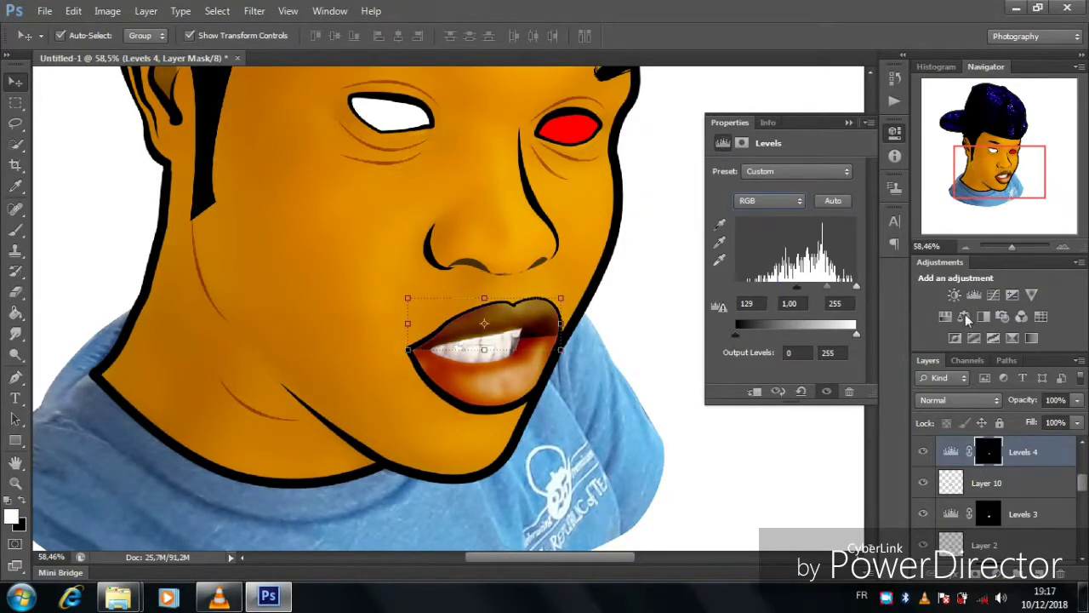
left_click(900, 304)
left_click_drag(856, 287, 832, 291)
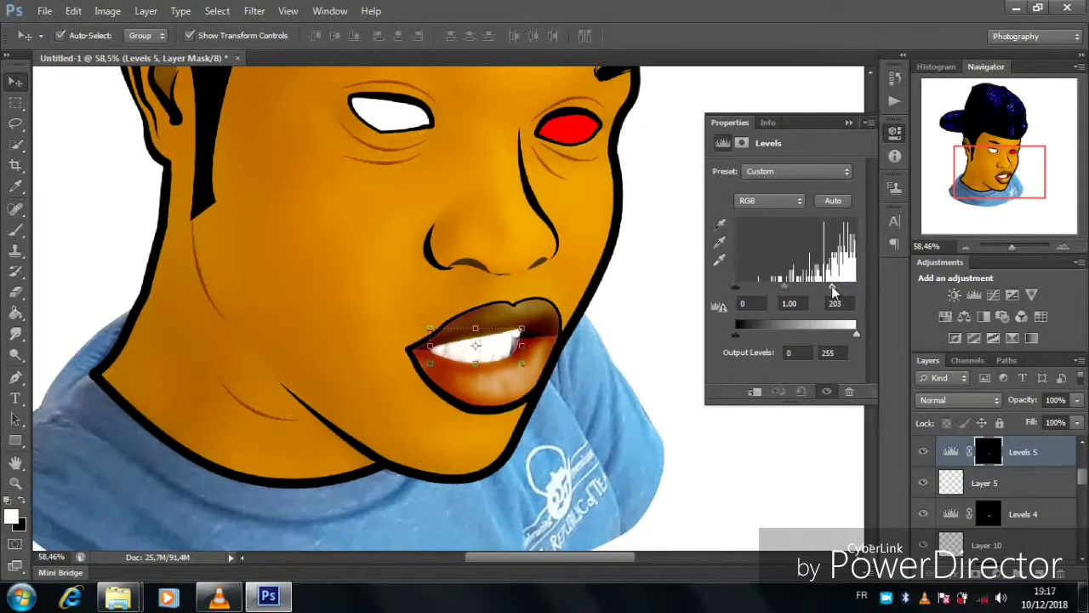
left_click(475, 270)
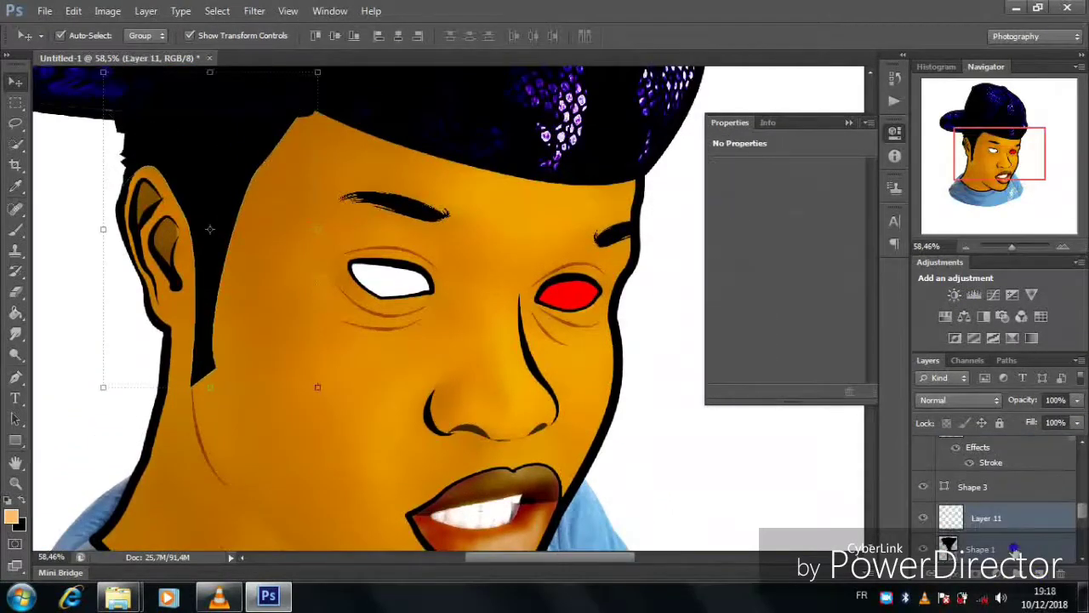
- Erase the dark shading beside the ear with a 199 px eraser
left_click(16, 292)
right_click(476, 347)
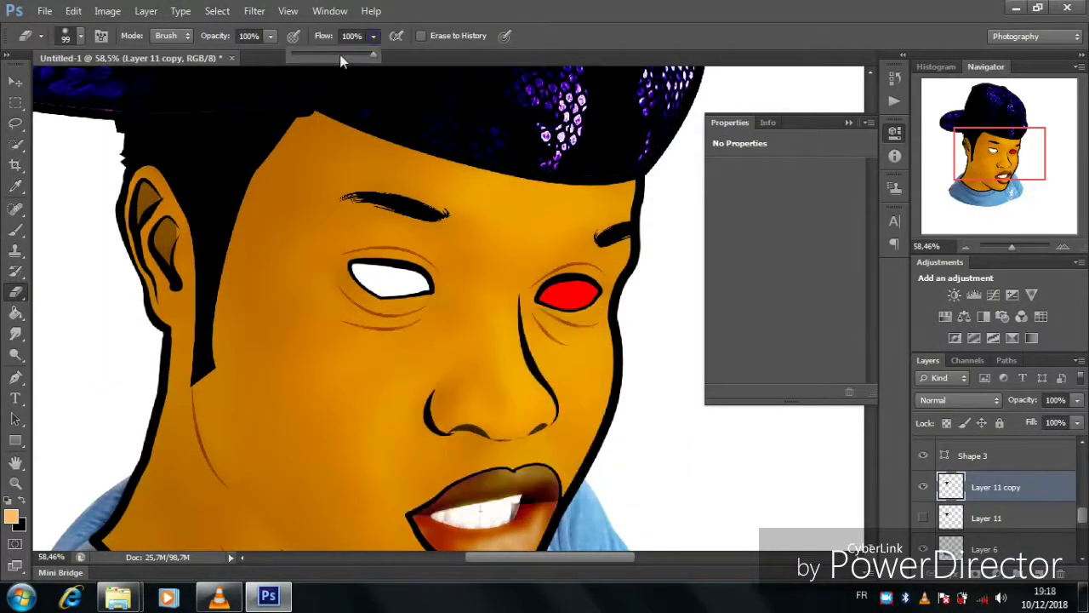
right_click(470, 301)
type("199")
key("Return")
left_click_drag(212, 230, 204, 374)
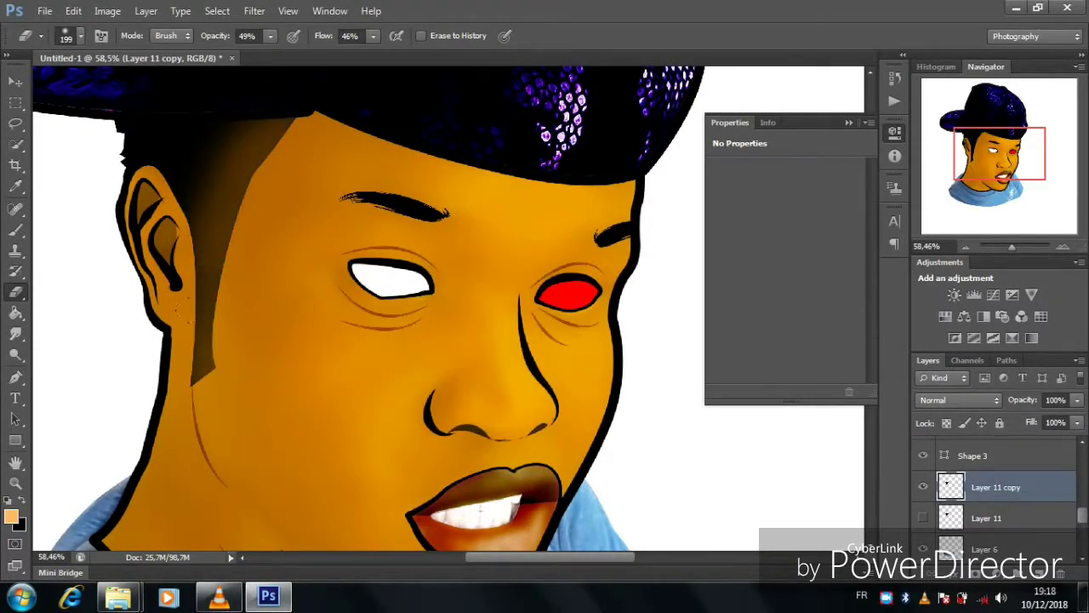
left_click_drag(255, 137, 204, 374)
- Duplicate the hair shading layer and set it to Dissolve at 74% opacity
key("ctrl+j")
double_click(1060, 454)
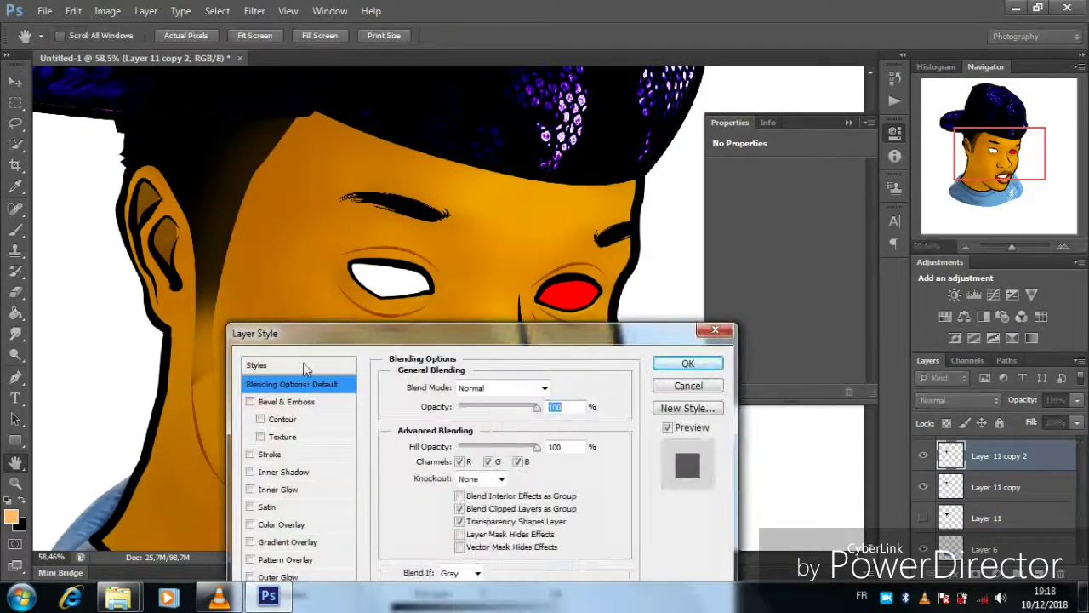
left_click(304, 360)
left_click(489, 454)
left_click(687, 360)
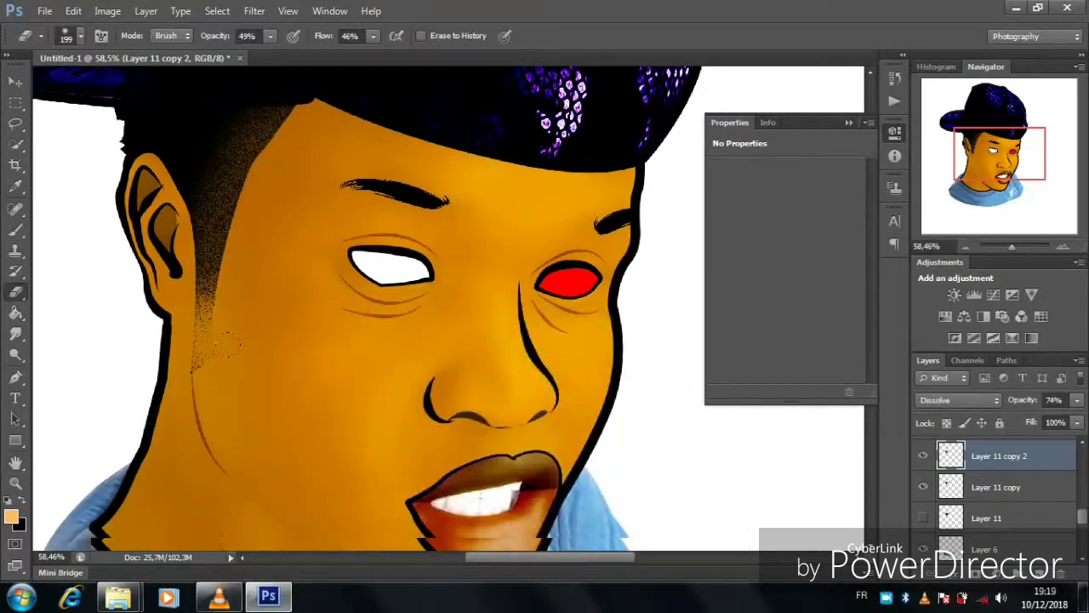
scroll(404, 303, "down", 1)
- Set up a 55 px brush with white as the painting colour for the earring
key("b")
right_click(403, 303)
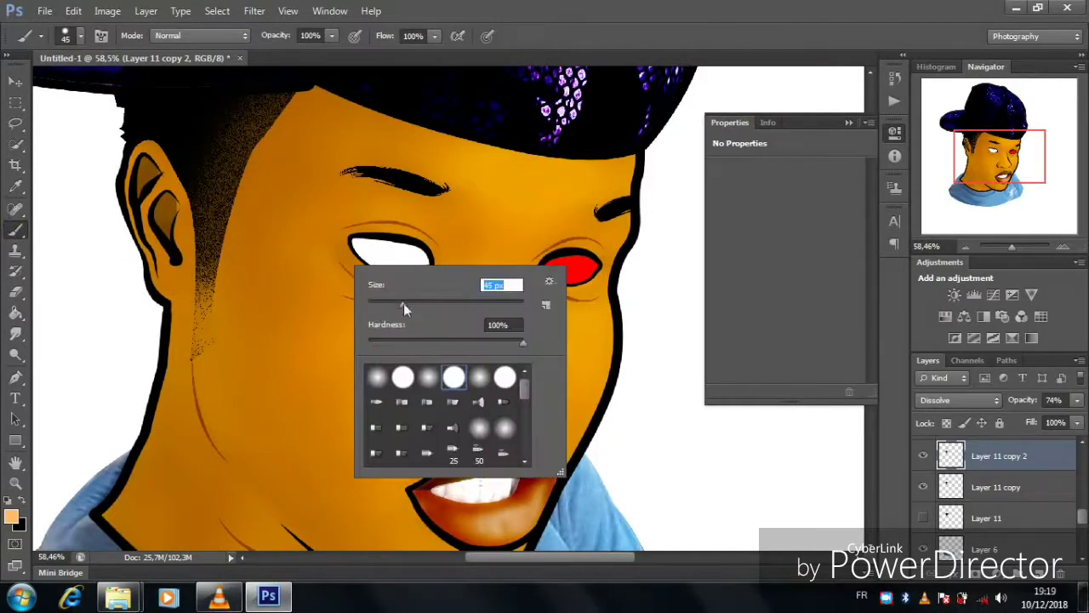
key("d")
key("x")
key("Return")
scroll(1004, 494, "down", 3)
- Give the earring on Layer 12 a glossy bevel-and-emboss style
left_click(1005, 452)
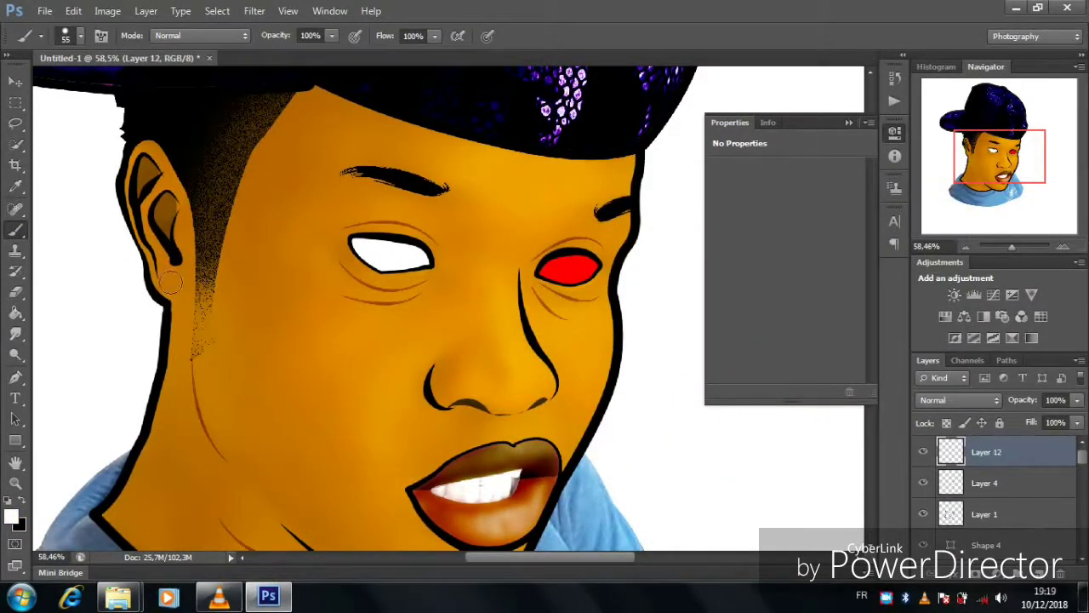
double_click(1043, 452)
left_click(528, 401)
left_click(477, 402)
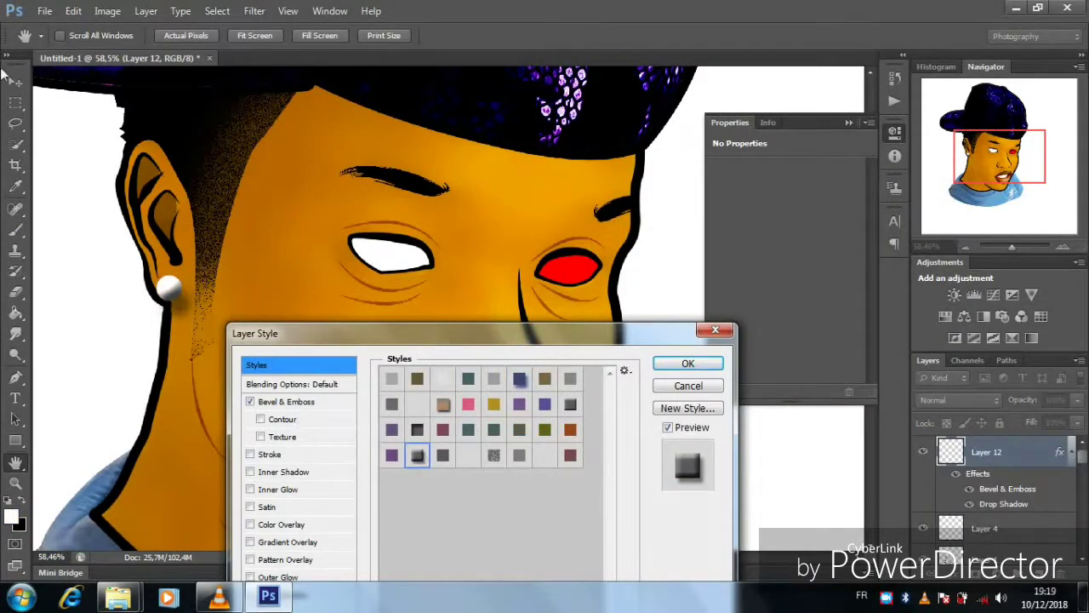
left_click(690, 362)
- Shrink the earring with Free Transform so it sits under the earlobe
key("v")
key("ctrl+t")
scroll(170, 283, "up", 1)
scroll(126, 286, "up", 2)
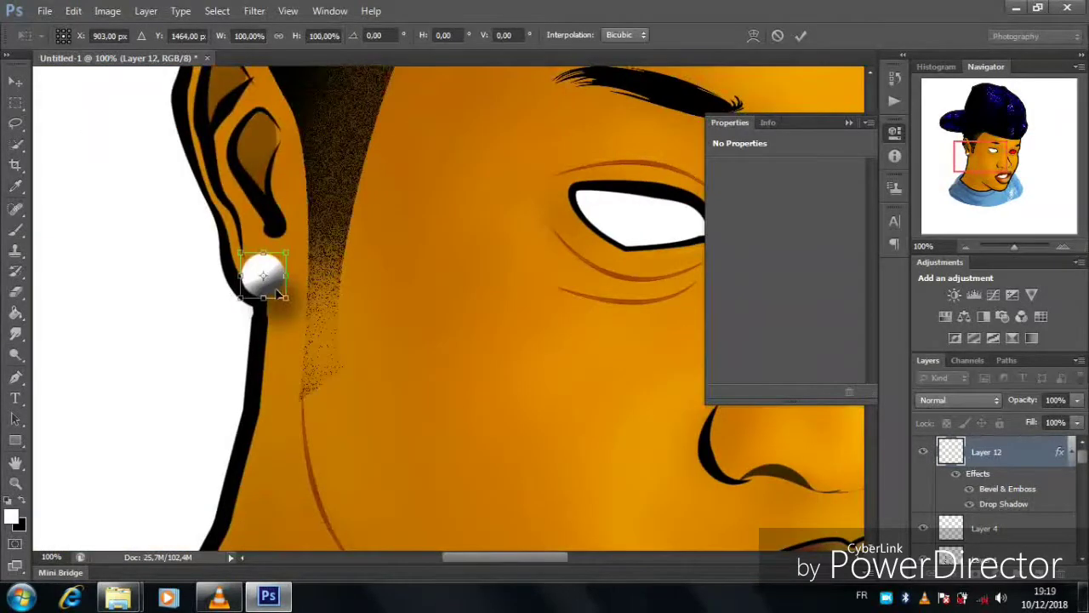
key("Return")
left_click_drag(1013, 246, 969, 245)
- Reshape the eyebrow layer with Free Transform
left_click(340, 170)
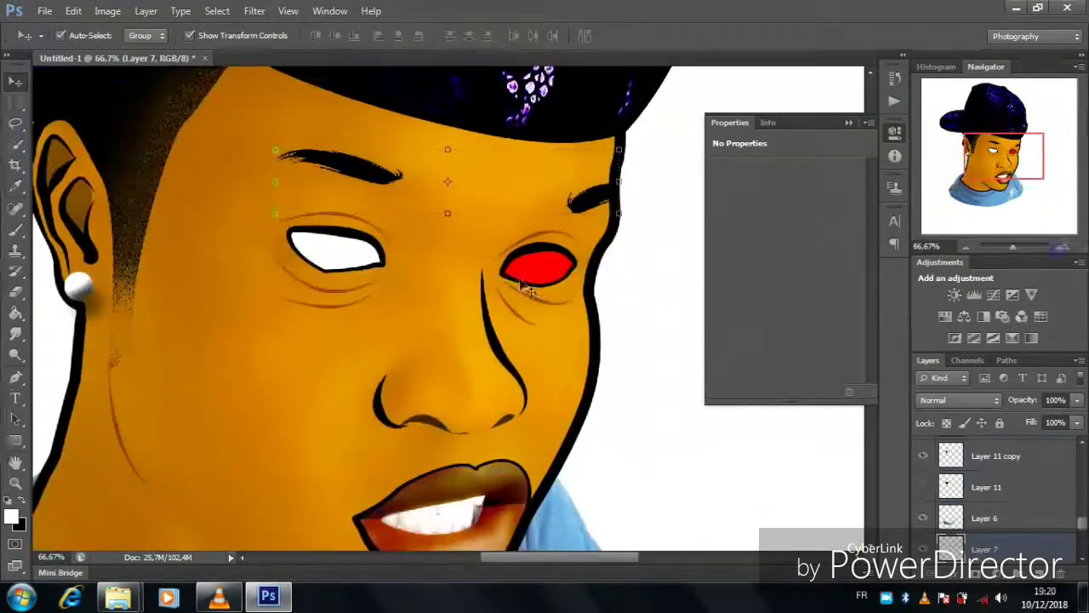
key("ctrl+t")
left_click_drag(273, 213, 263, 228)
key("Return")
- Cut two slits into the eyebrows using Pen paths converted to a selection
key("p")
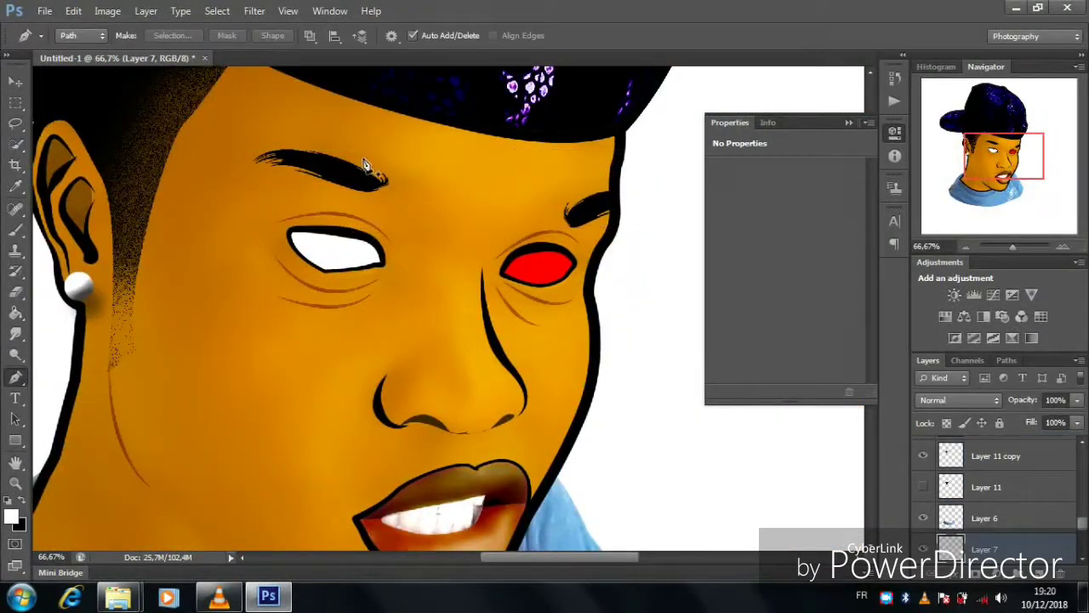
left_click_drag(357, 155, 328, 197)
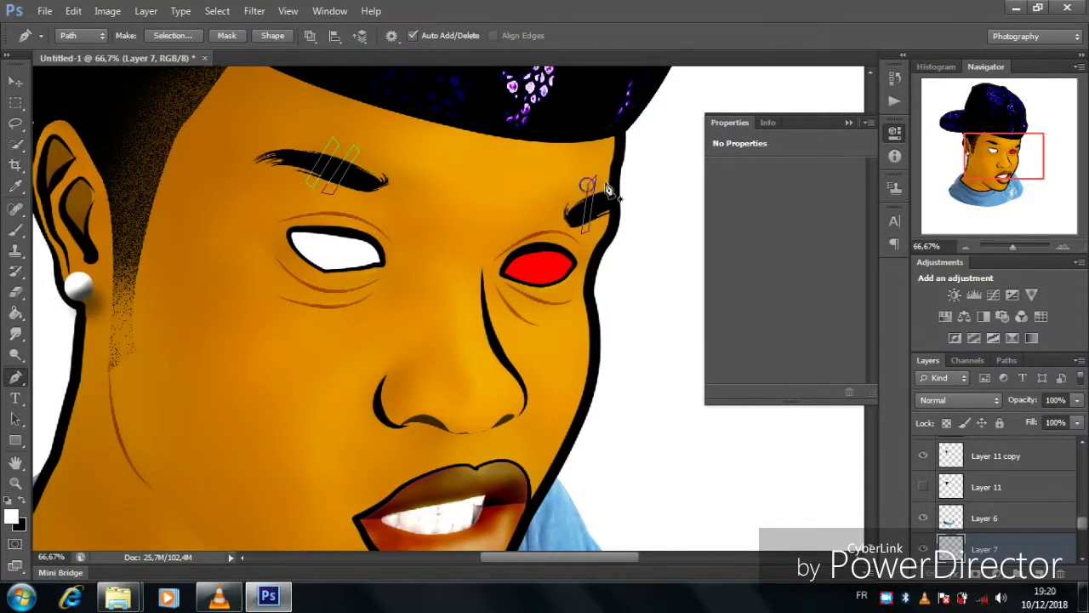
key("ctrl+Return")
key("Delete")
left_click_drag(1013, 246, 968, 246)
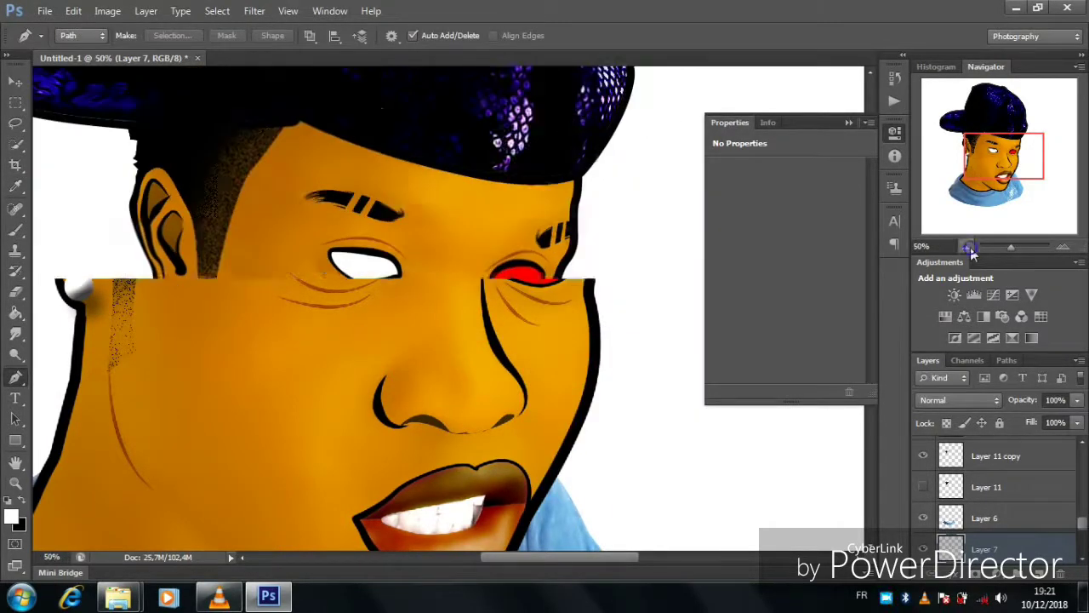
- Select the shirt layer and set up the Smudge brush size and hardness
scroll(430, 464, "down", 5)
key("v")
left_click(219, 272)
key("r")
right_click(326, 197)
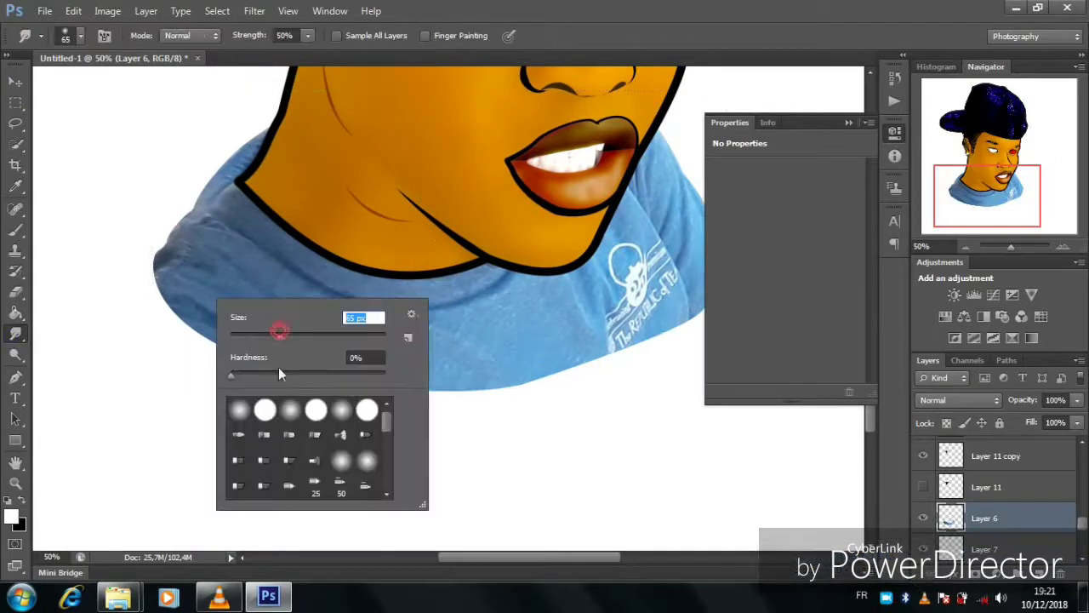
key("Tab")
key("Return")
key("0")
right_click(212, 348)
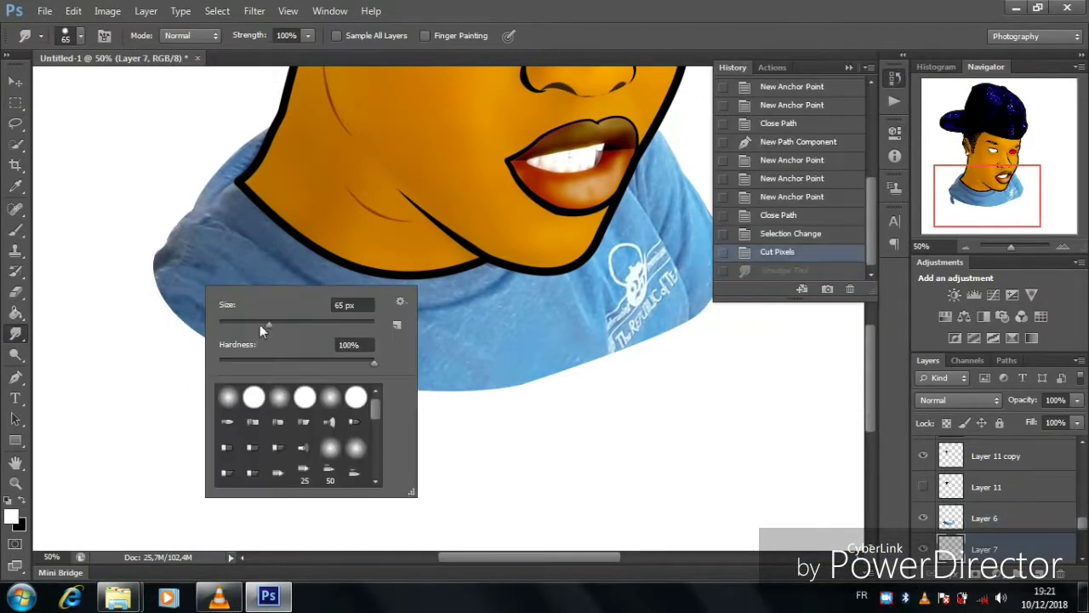
key("Return")
- Test-smudge the shirt's left edge, revert it, and set smudge strength to 49%
mouse_move(149, 284)
left_mouse_down()
mouse_move(141, 304)
mouse_move(162, 302)
left_mouse_up()
right_click(230, 261)
key("Return")
right_click(294, 294)
key("Return")
left_click(777, 128)
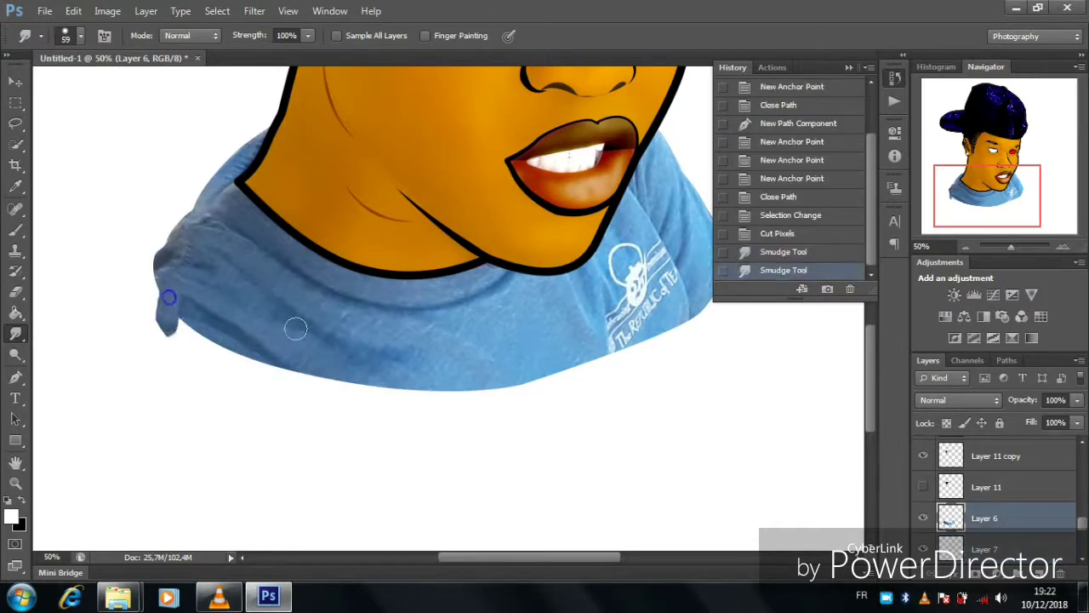
right_click(350, 300)
key("Return")
key("ctrl+]")
key("4")
key("9")
- Pull spiky strands down along the shirt's left, bottom and lower-right edges
left_click_drag(149, 291, 153, 375)
mouse_move(183, 328)
left_mouse_down()
mouse_move(170, 353)
mouse_move(194, 367)
left_mouse_up()
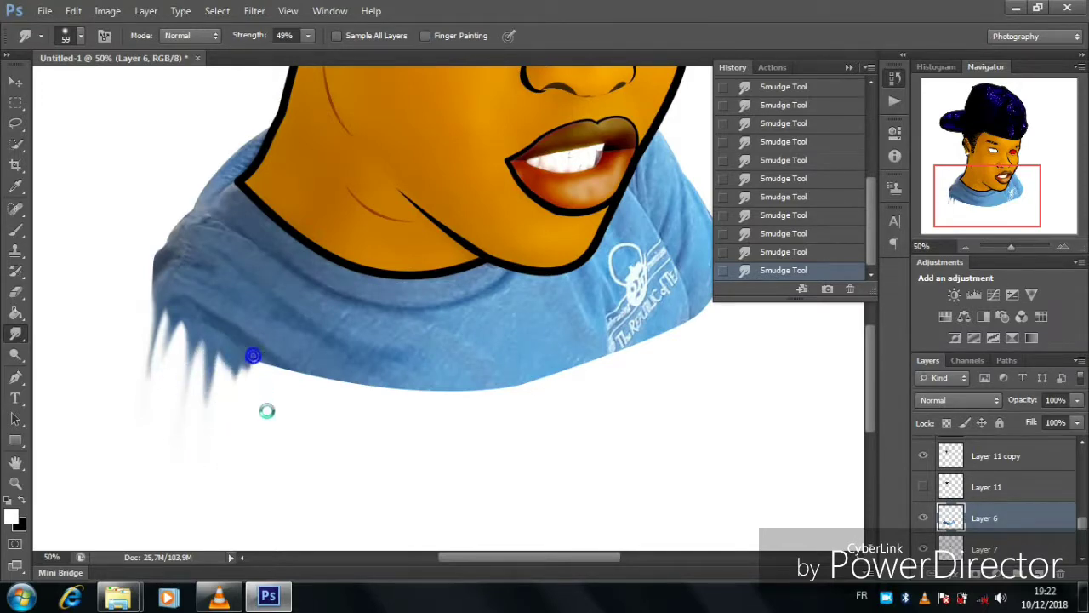
left_click_drag(301, 372, 328, 433)
left_click_drag(333, 388, 370, 468)
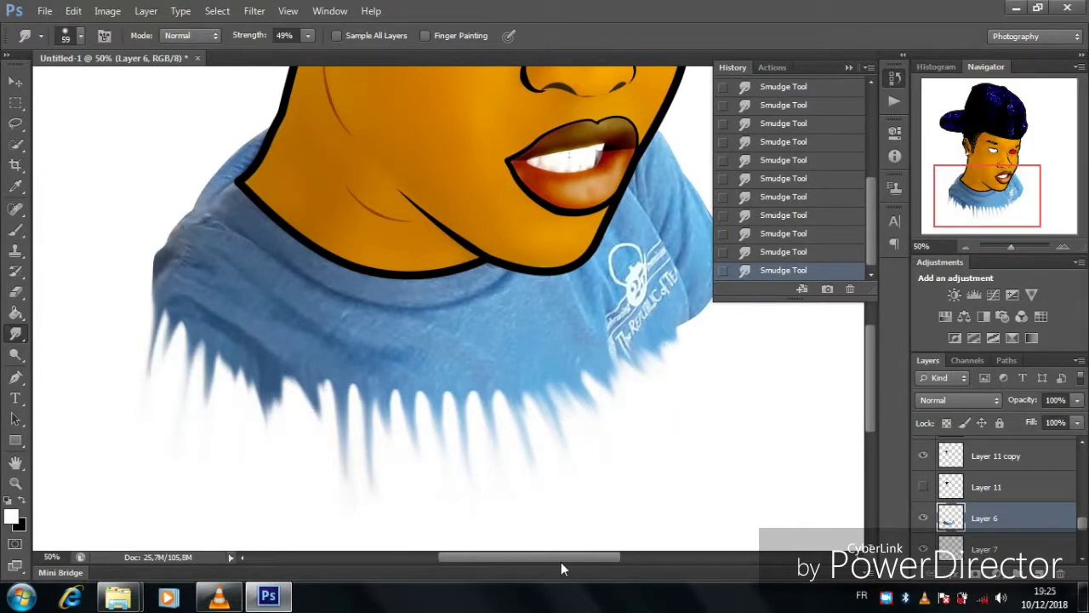
left_click_drag(561, 562, 586, 562)
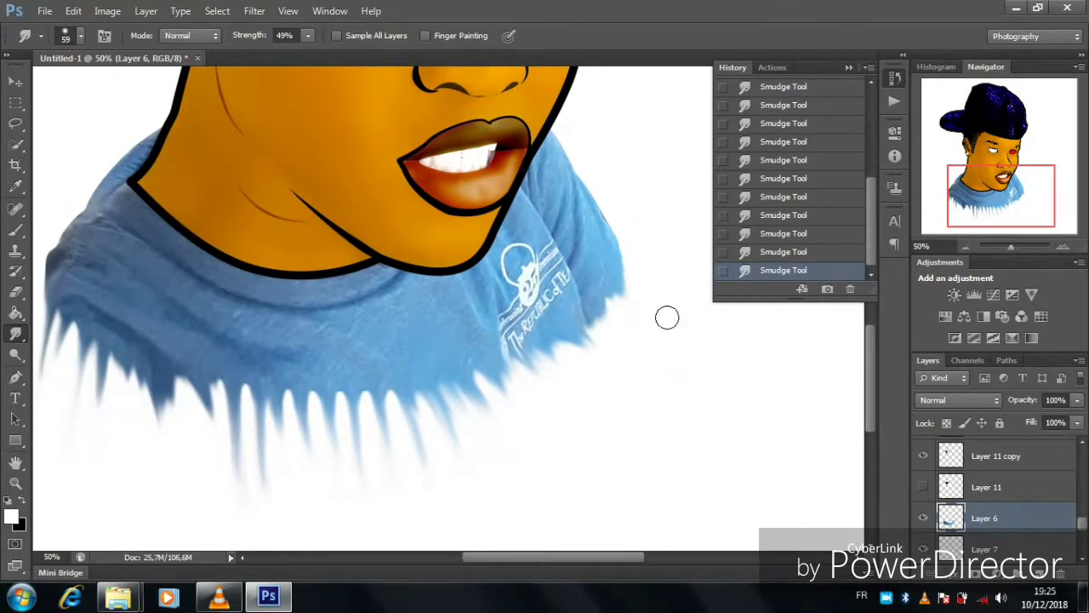
mouse_move(601, 305)
left_mouse_down()
mouse_move(604, 360)
mouse_move(571, 353)
mouse_move(569, 425)
left_mouse_up()
mouse_move(578, 330)
left_mouse_down()
mouse_move(606, 393)
mouse_move(506, 374)
mouse_move(477, 422)
left_mouse_up()
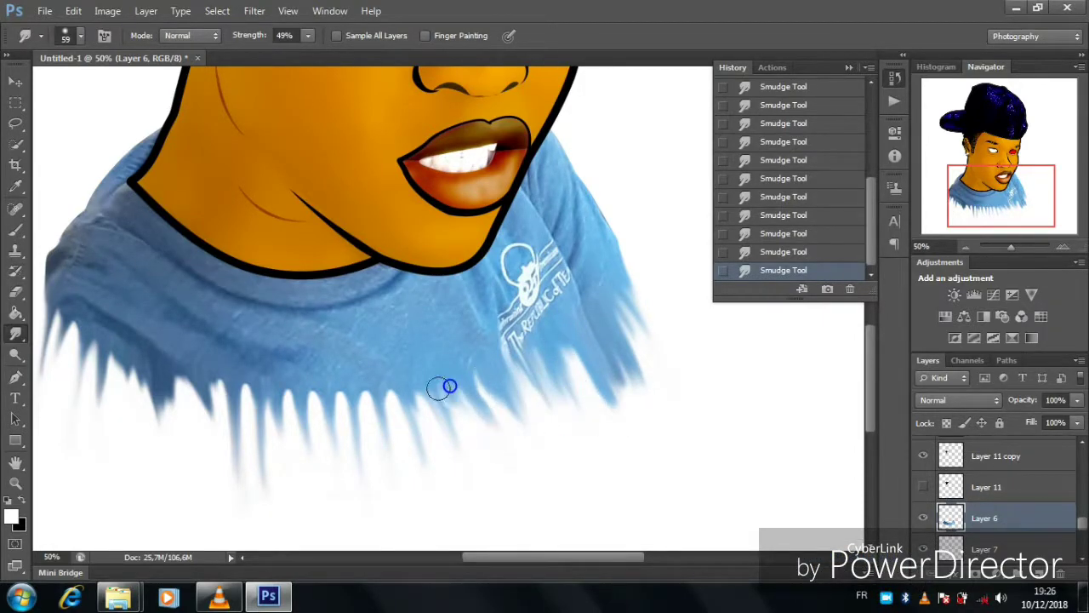
left_click_drag(443, 382, 417, 429)
left_click_drag(518, 387, 481, 426)
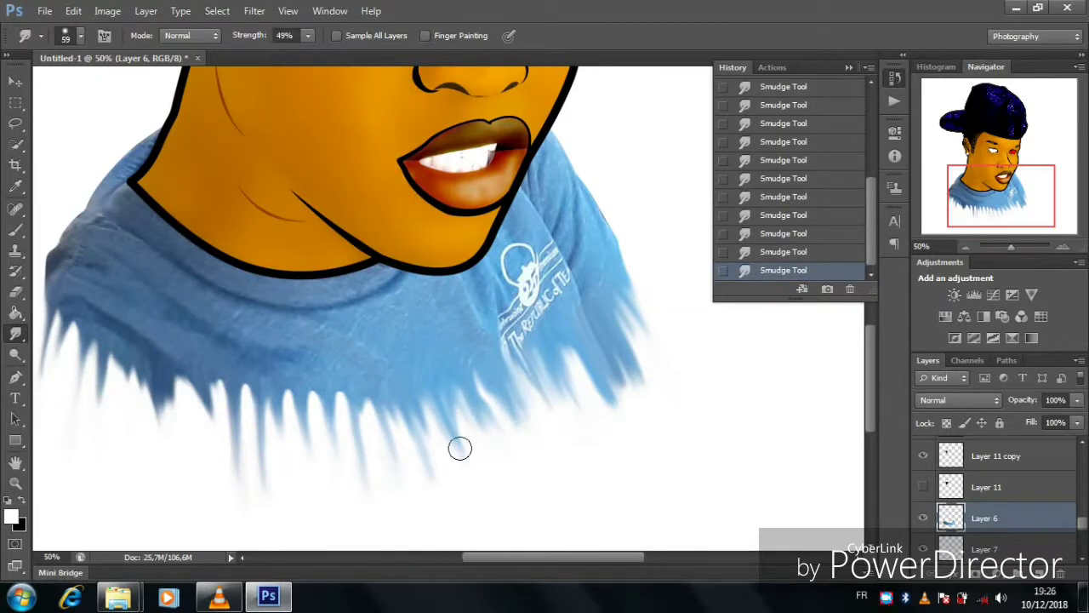
left_click_drag(316, 396, 311, 428)
key("ctrl+minus")
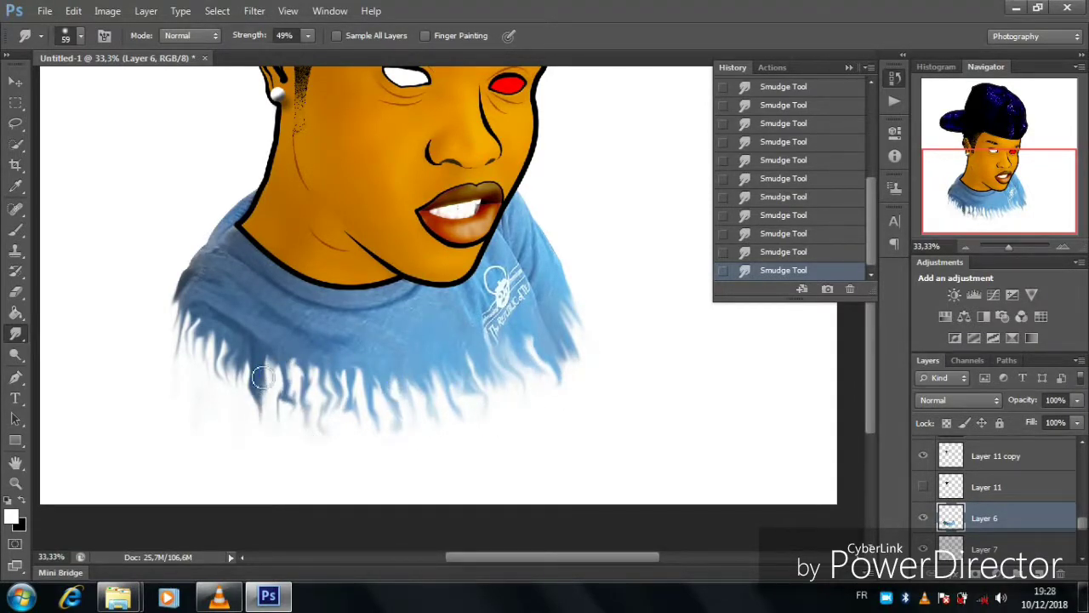
left_click(951, 519, "ctrl")
- Add a shirt Levels layer, adjusting midtones and raising the black point to 133 for deep navy
left_click(990, 572)
left_click(948, 311)
left_click_drag(796, 286, 824, 287)
left_click(770, 200)
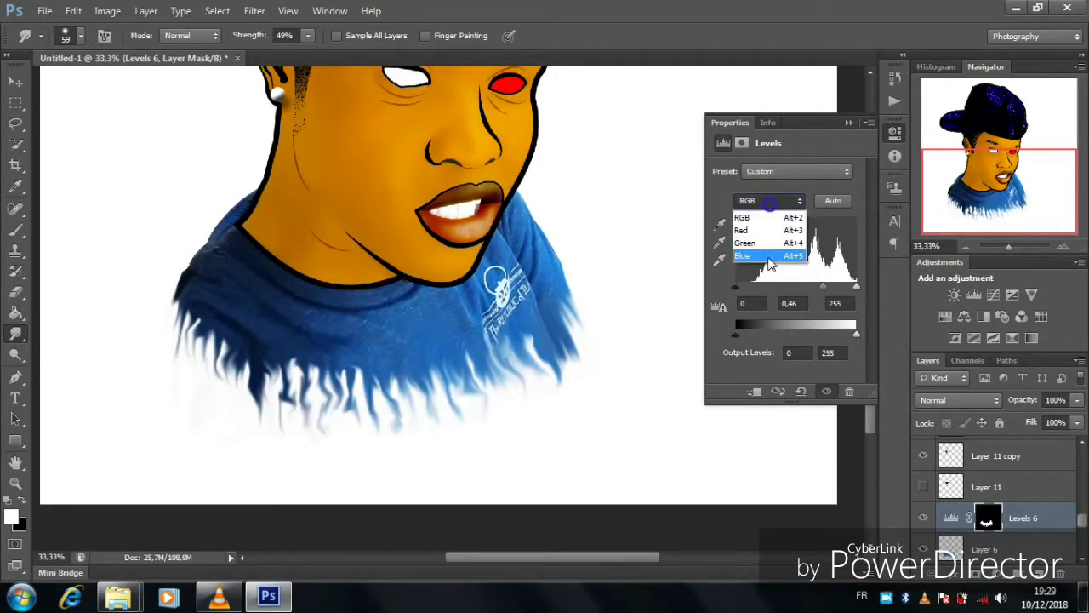
left_click_drag(743, 289, 790, 289)
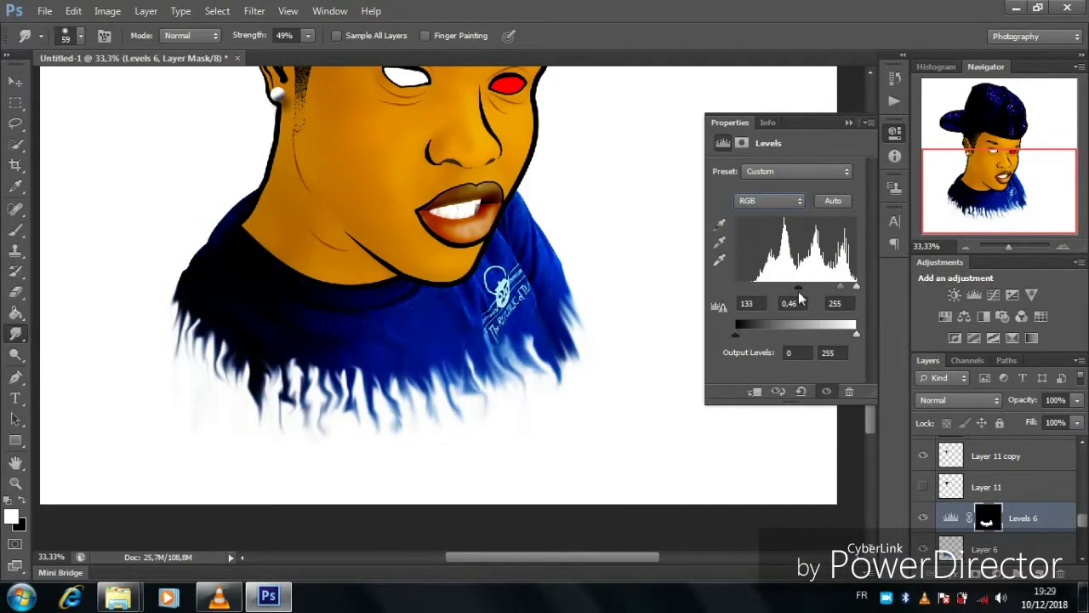
- Reselect the shirt layer and zoom out to view the whole portrait
left_click(988, 549)
left_click(967, 247)
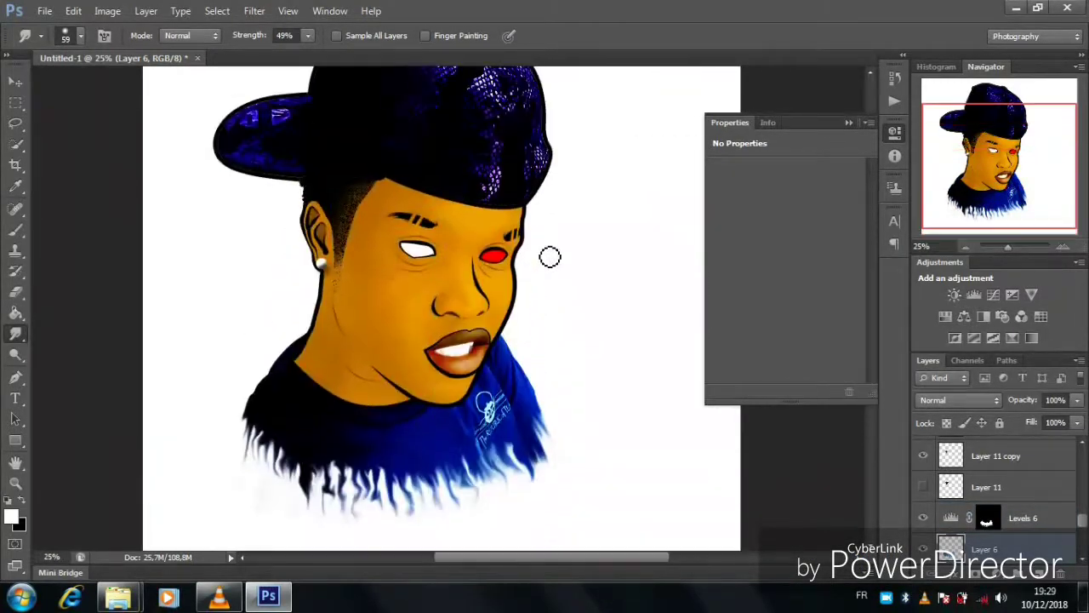
scroll(338, 232, "up", 3)
left_click(44, 11)
key("Escape")
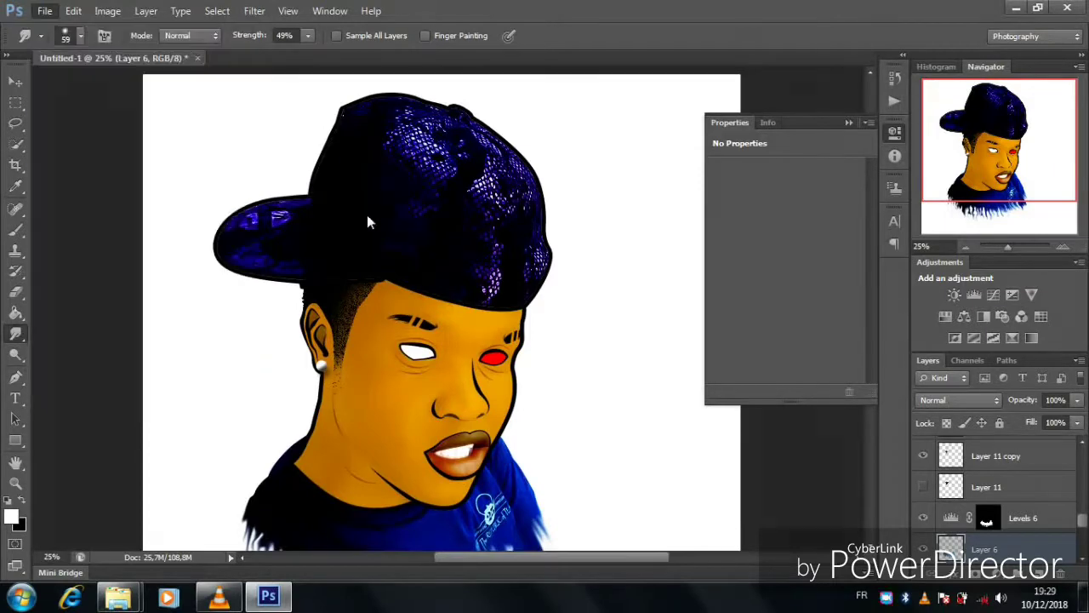
- Save As in PNG format, keeping the name Untitled-1.png on the Bureau desktop
key("ctrl+shift+s")
left_click(559, 336)
left_click(559, 518)
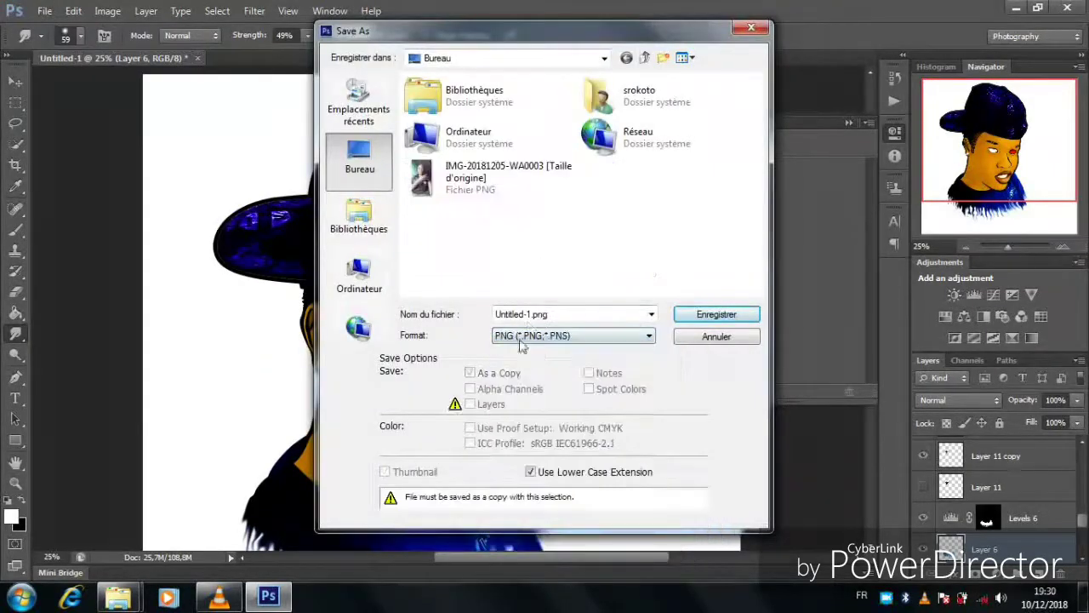
left_click(701, 312)
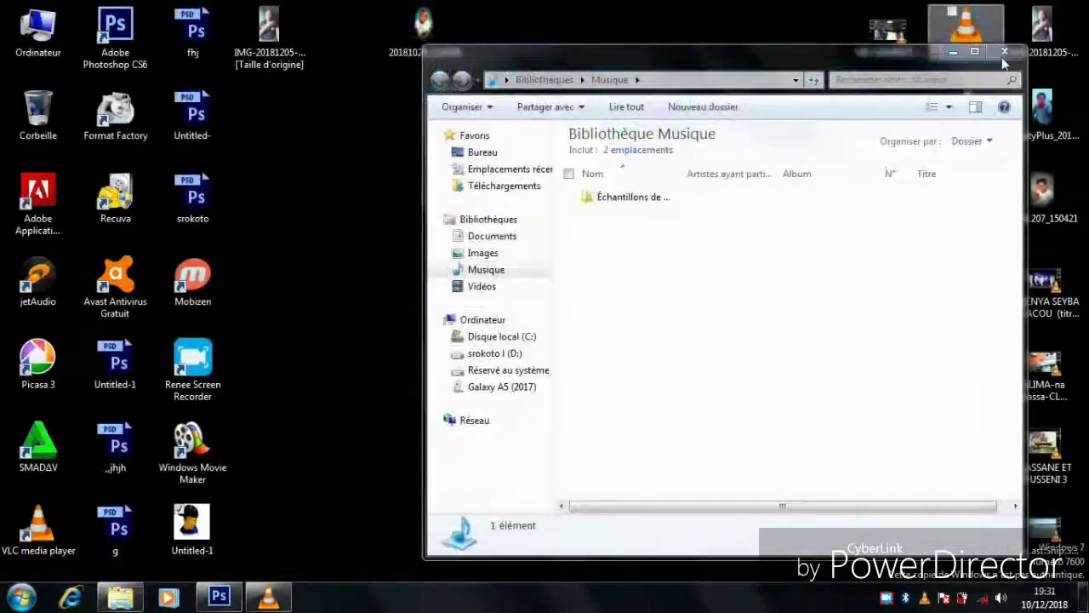
- Close the Bibliothèque Musique Explorer window
left_click(1005, 52)
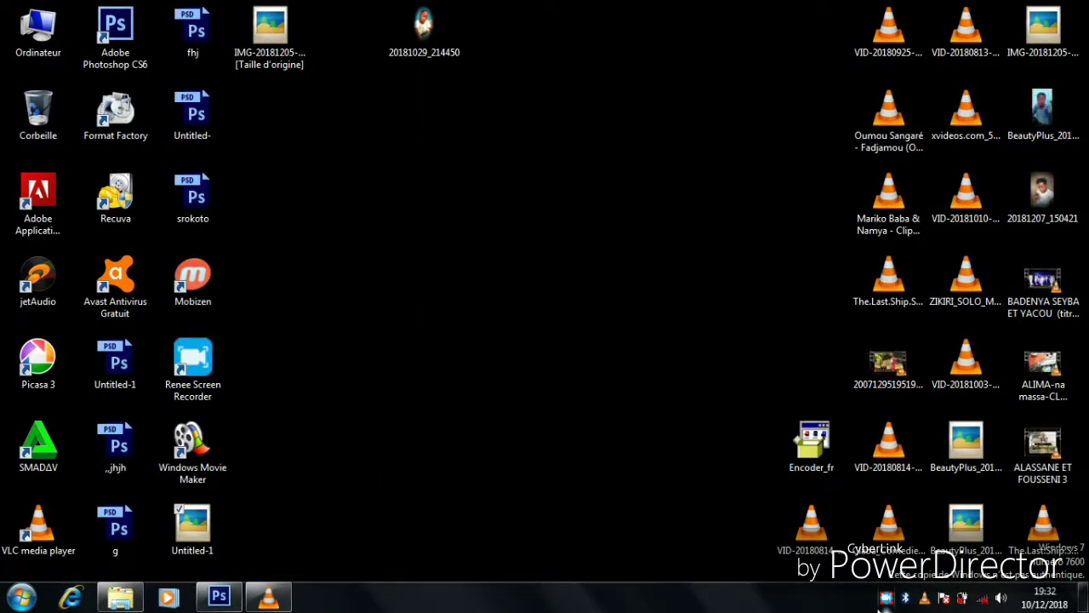